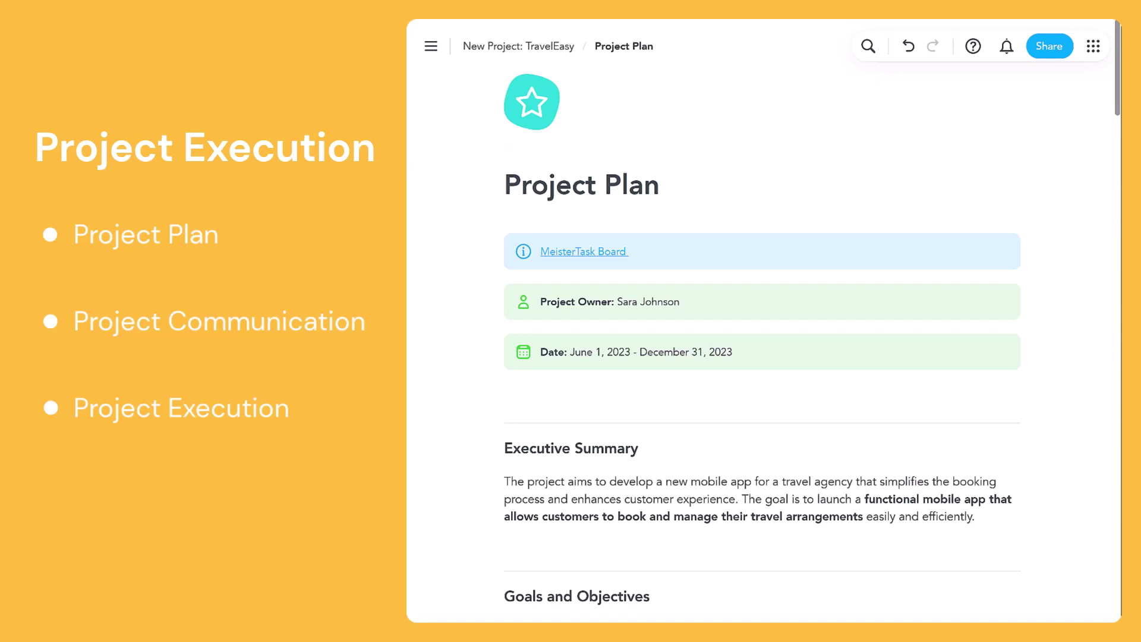
scroll(762, 342, down, 1)
scroll(762, 341, down, 2)
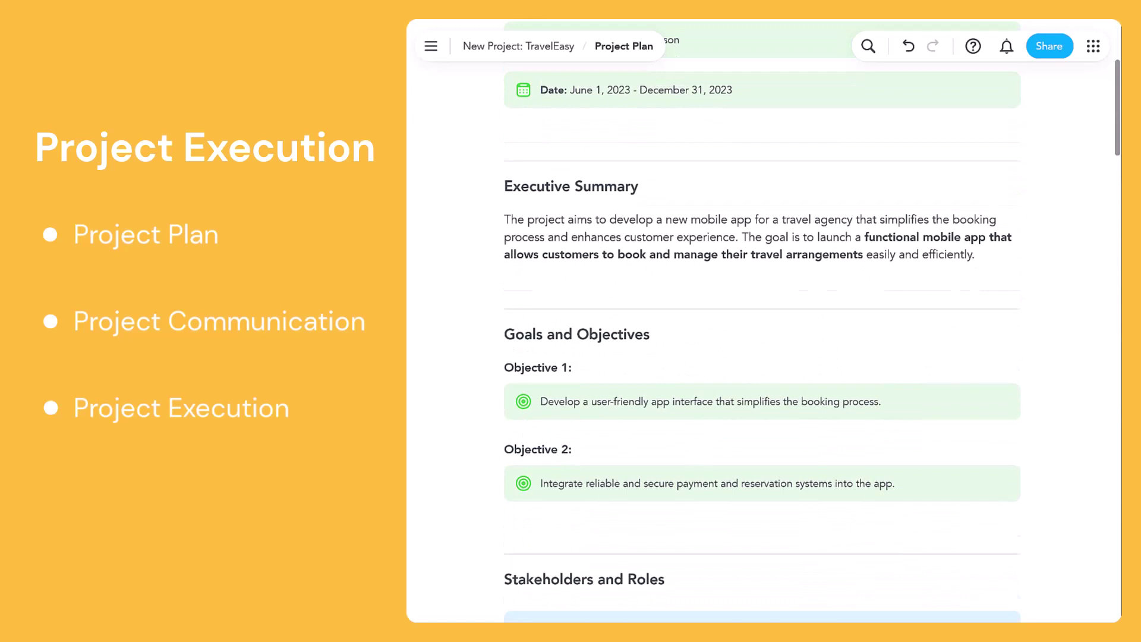
scroll(762, 341, down, 1)
scroll(762, 341, down, 1)
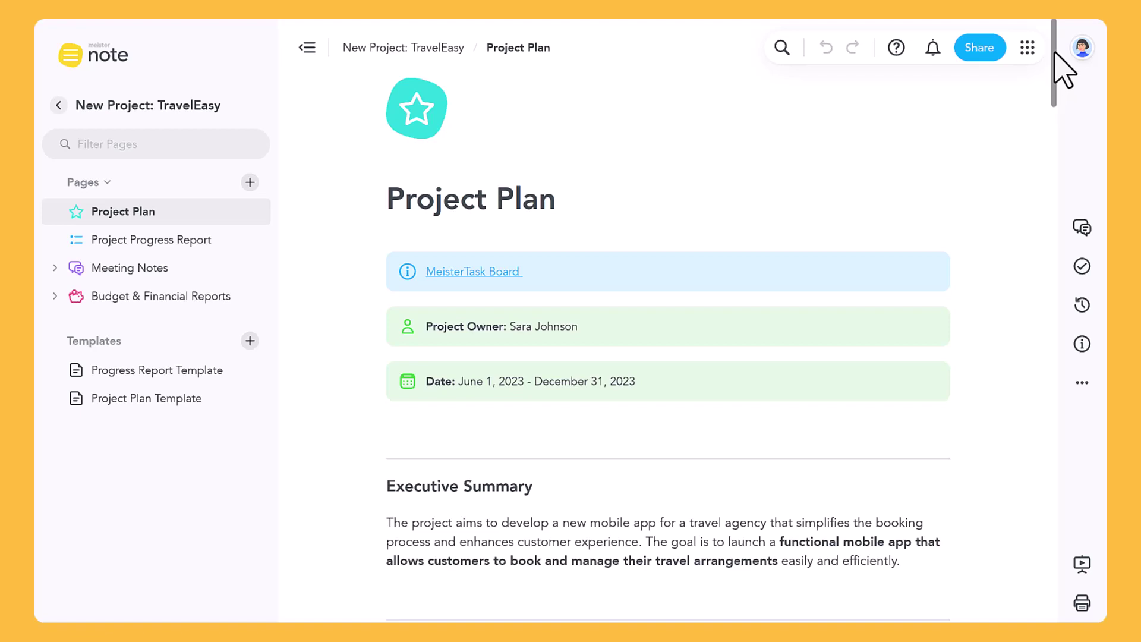
drag(1053, 56, 1050, 137)
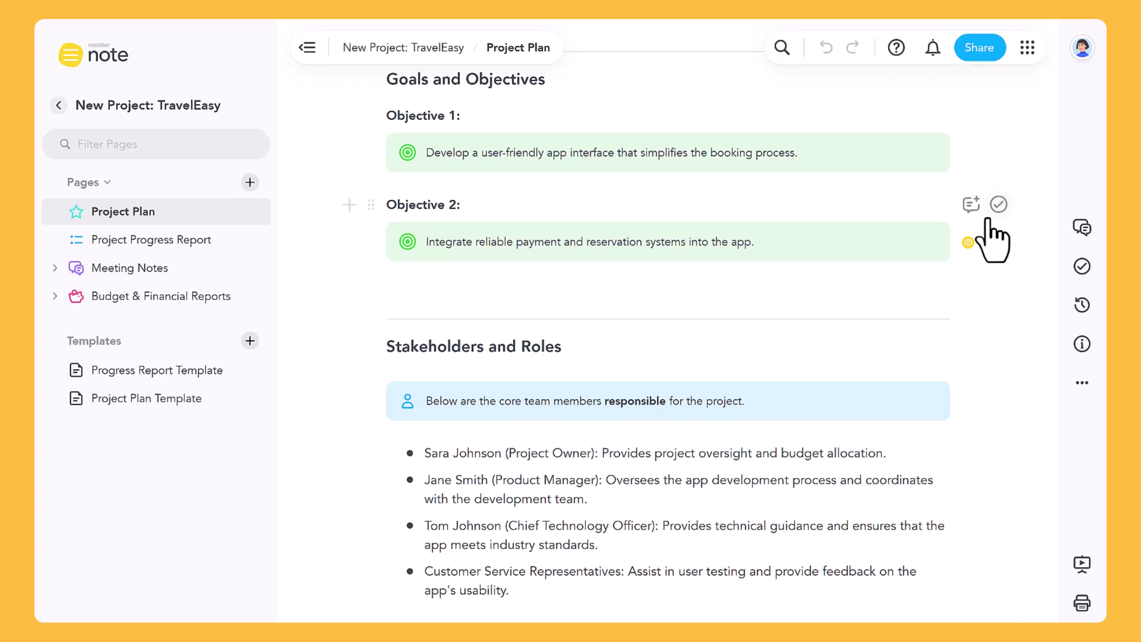
Review Objective 2's discussion and the task linked to Milestone 3, then dismiss both.
click(971, 243)
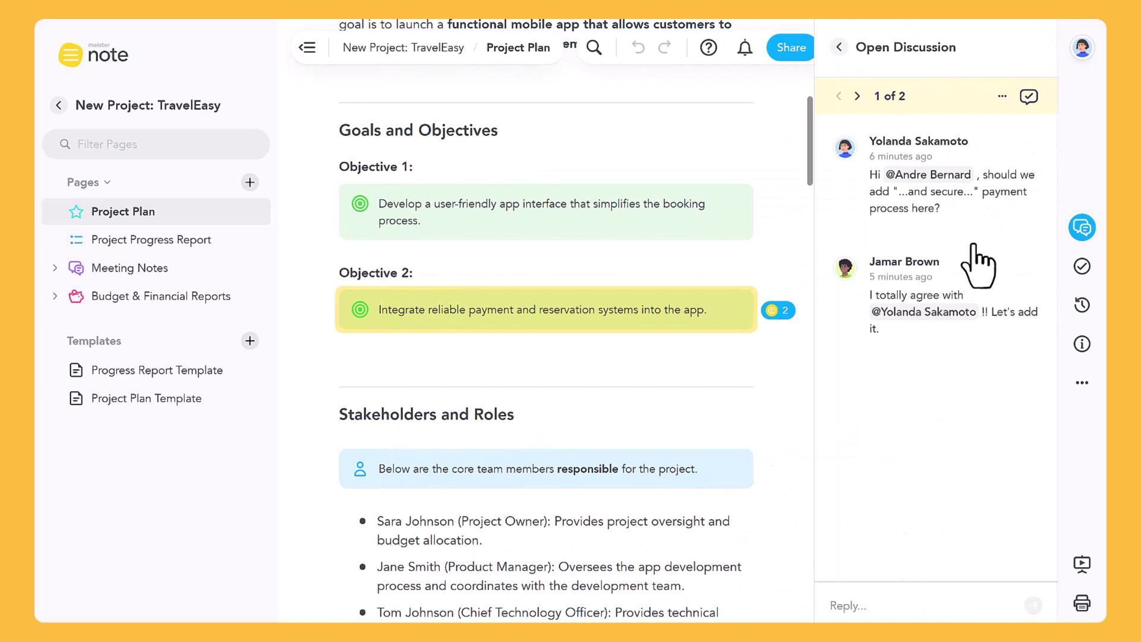
click(1082, 231)
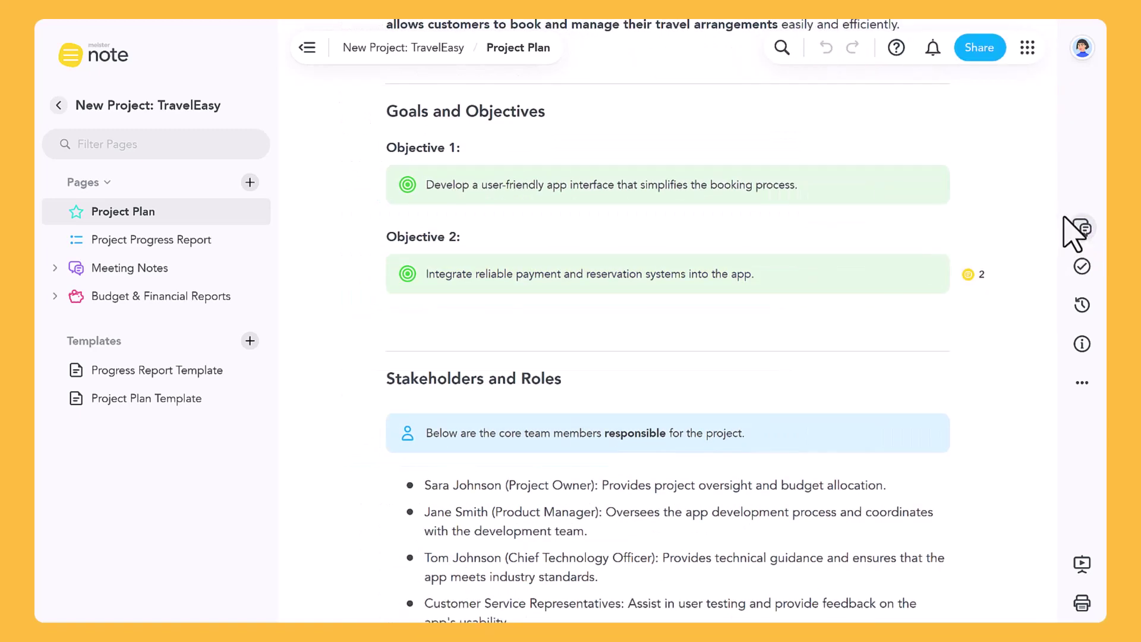
drag(1055, 160, 1051, 344)
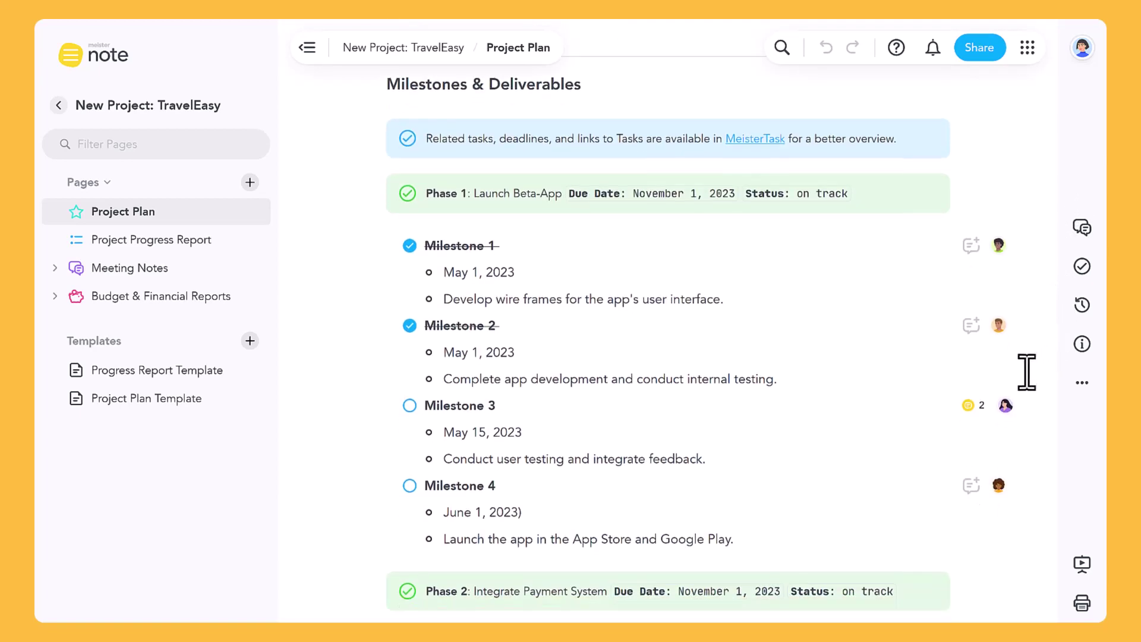
click(1006, 408)
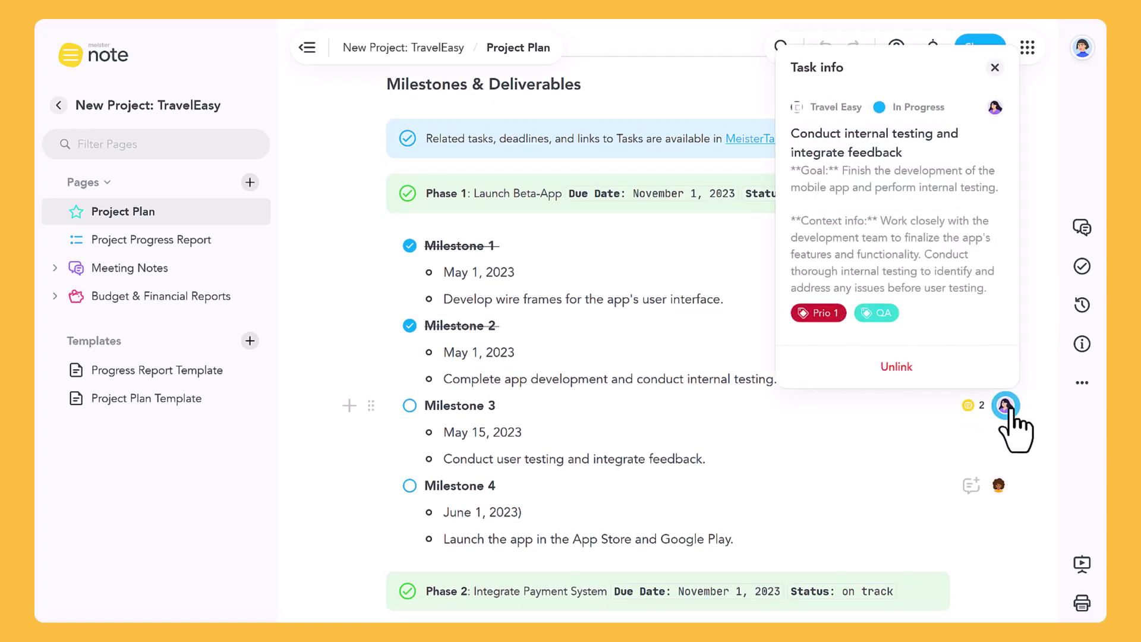
click(995, 69)
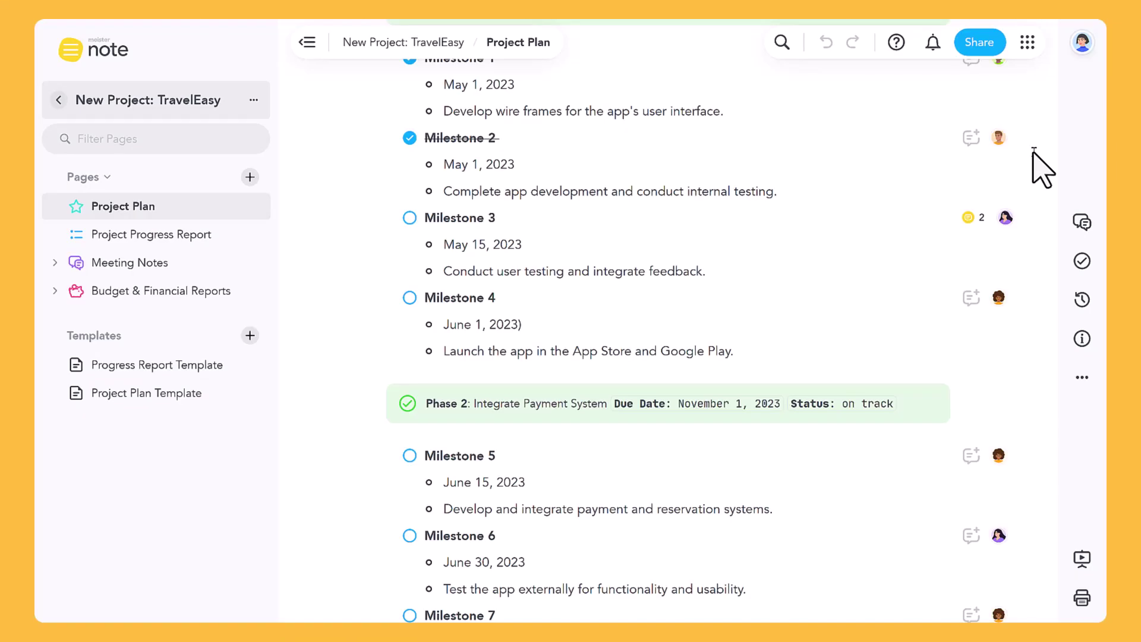
click(969, 218)
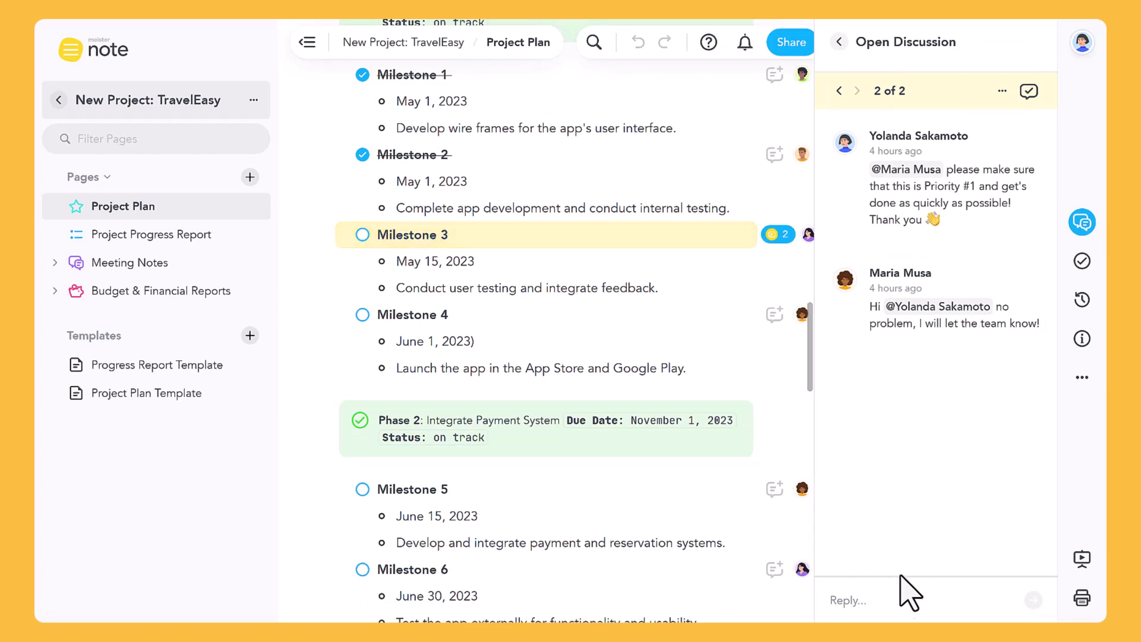
click(892, 602)
text(Thanks @m)
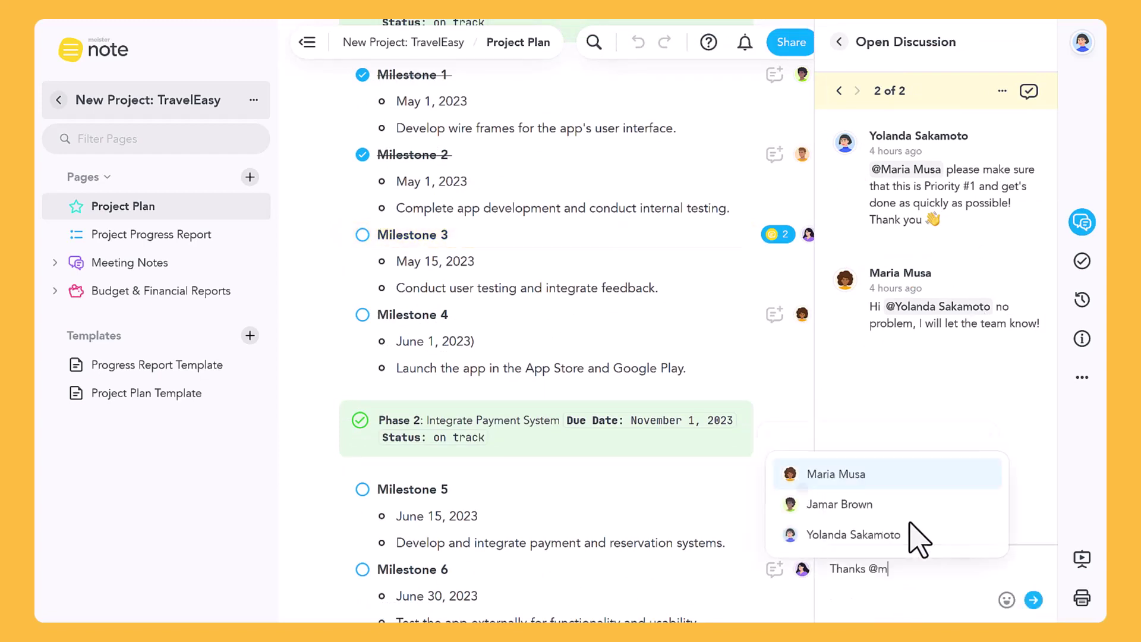
key(Return)
text(, please let me know when it's co)
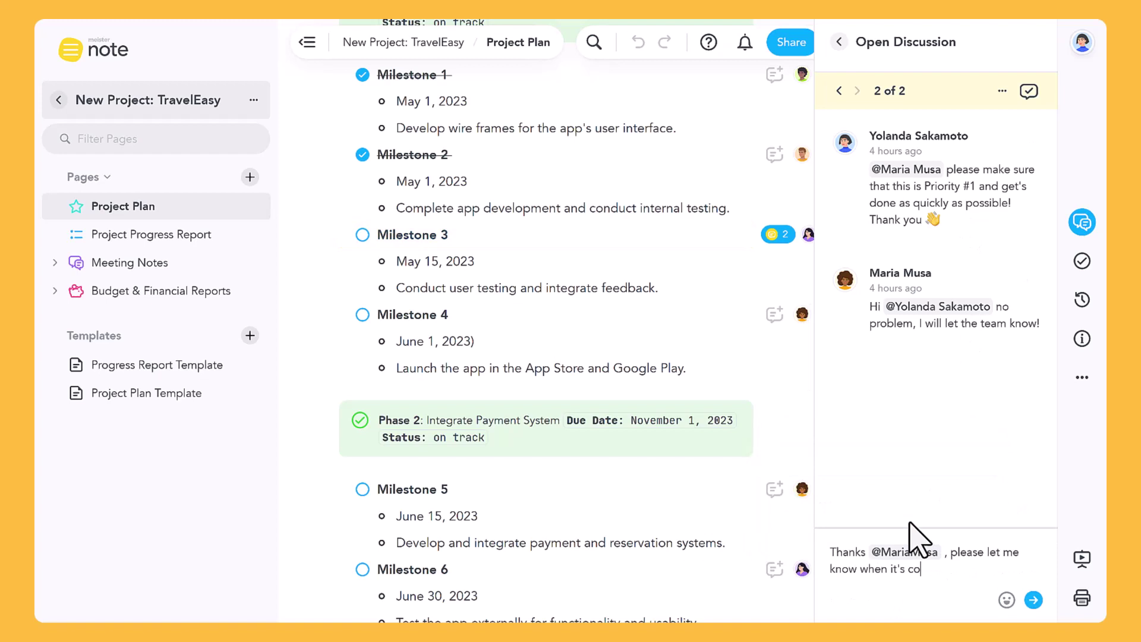
text(mpleted!)
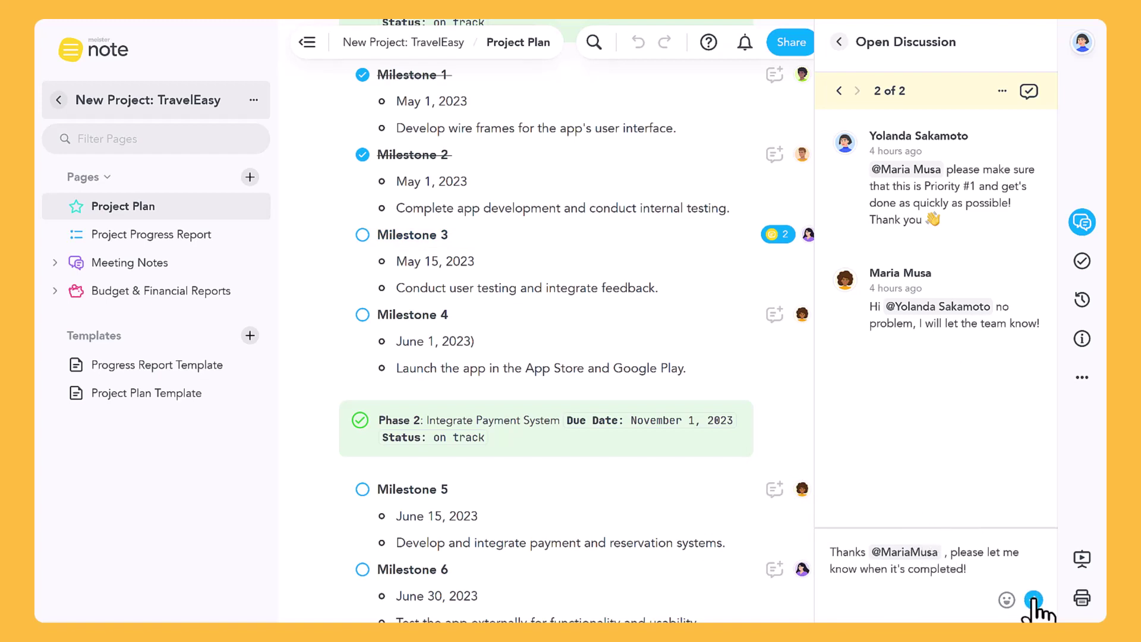
click(1034, 601)
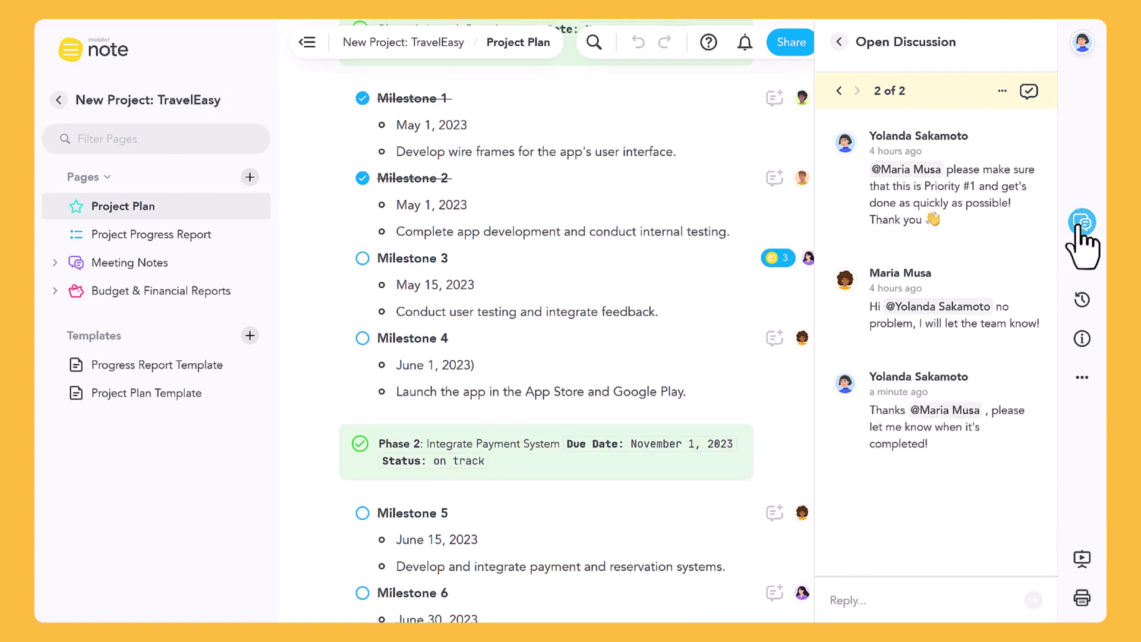
click(1082, 224)
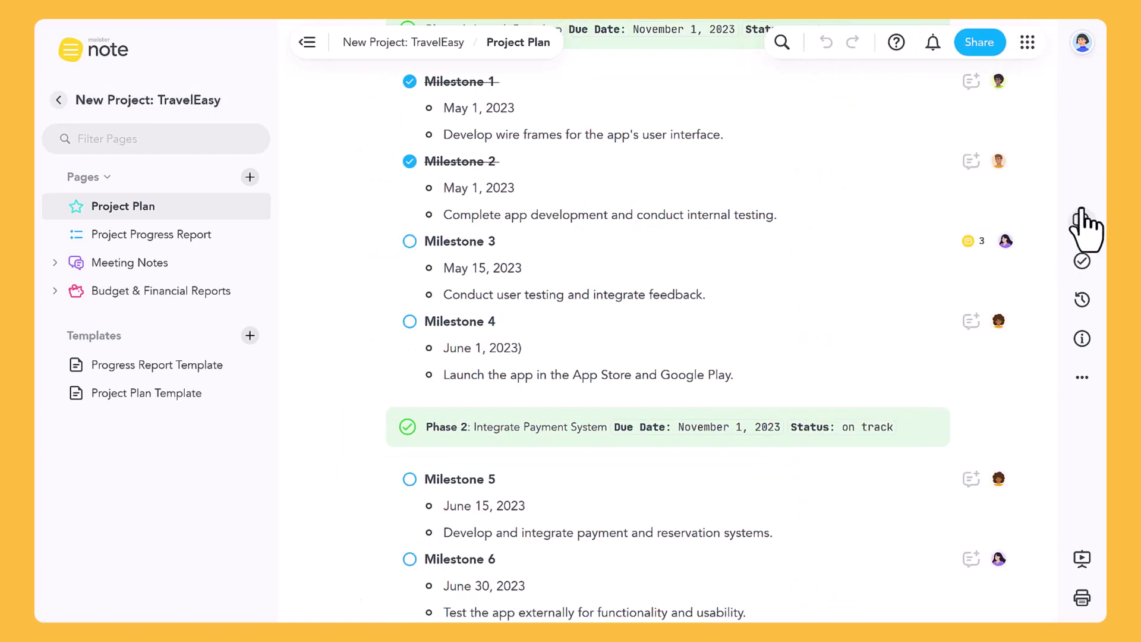
click(1080, 300)
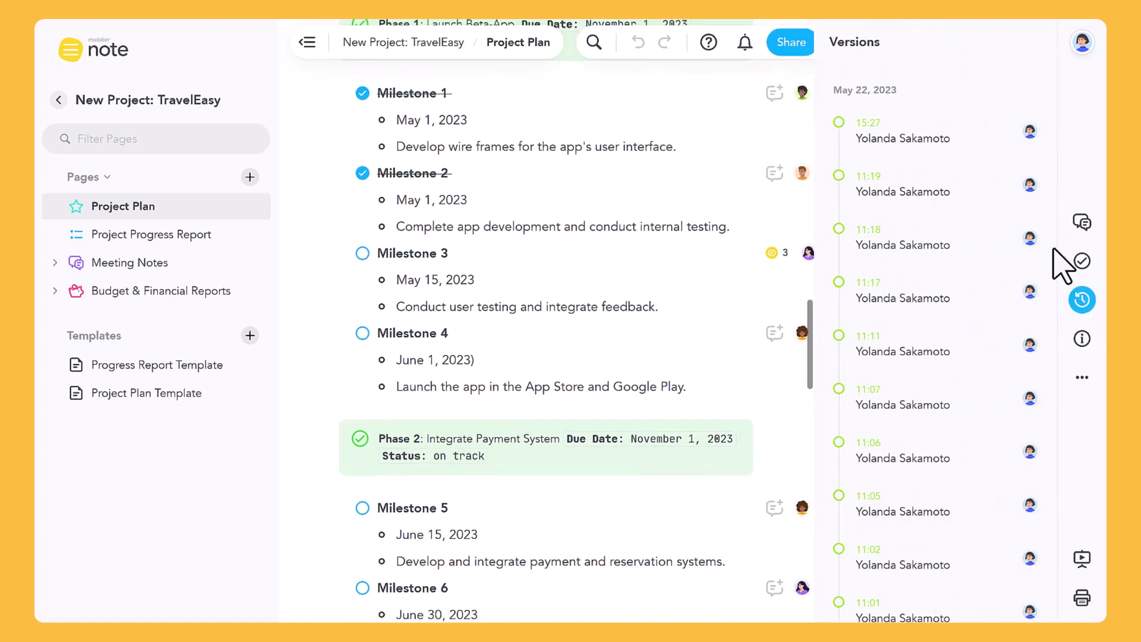
drag(1054, 223, 1061, 395)
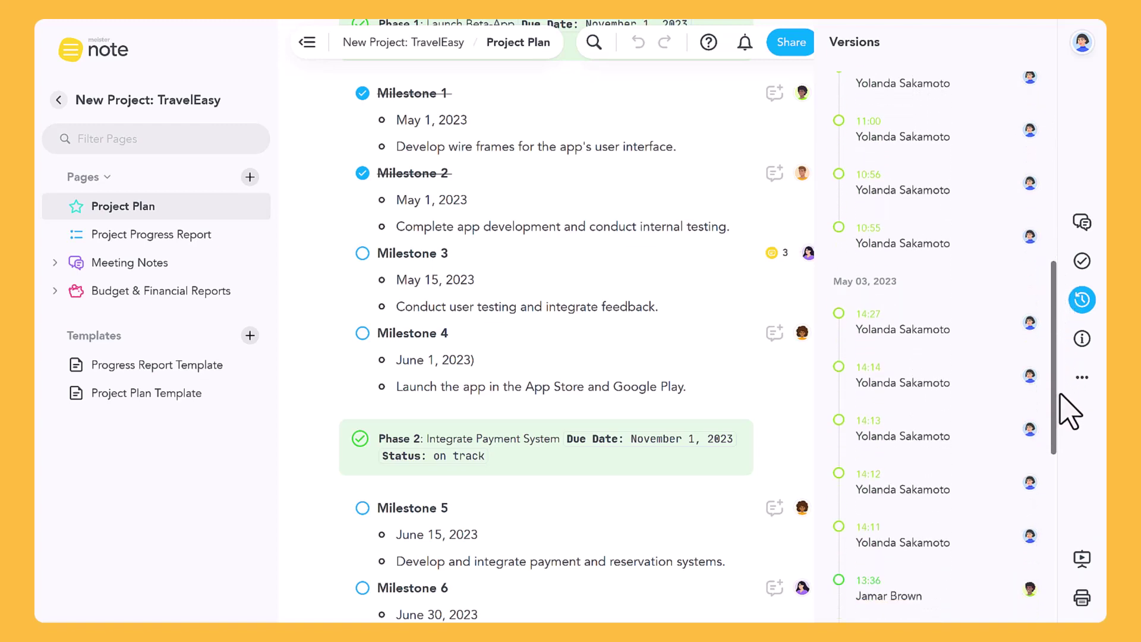
click(1082, 301)
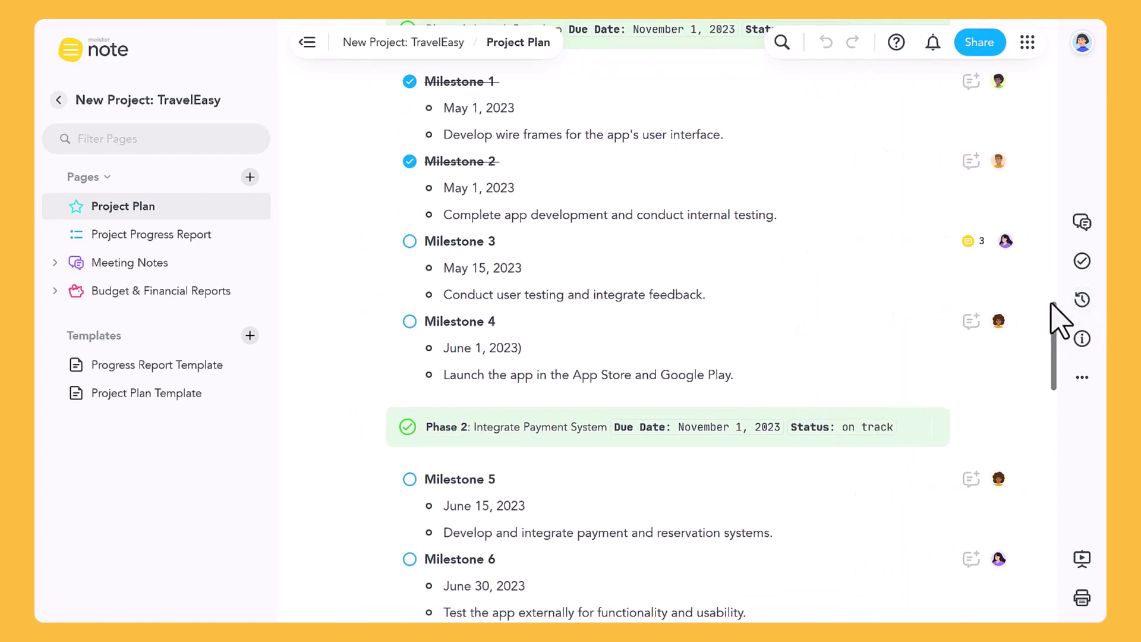
click(978, 46)
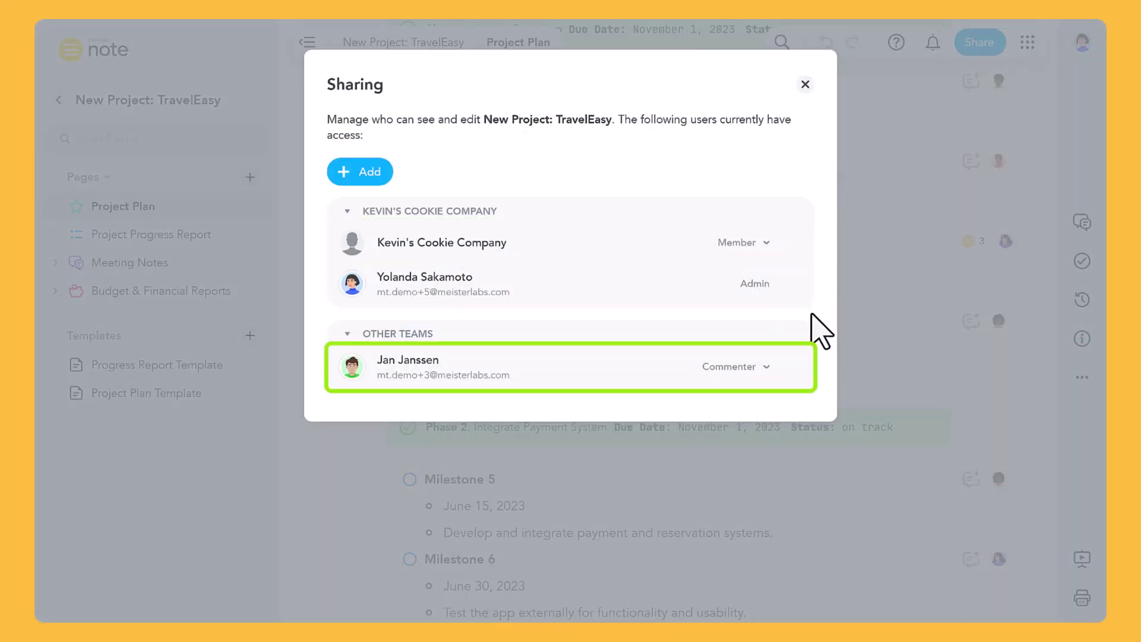
click(765, 369)
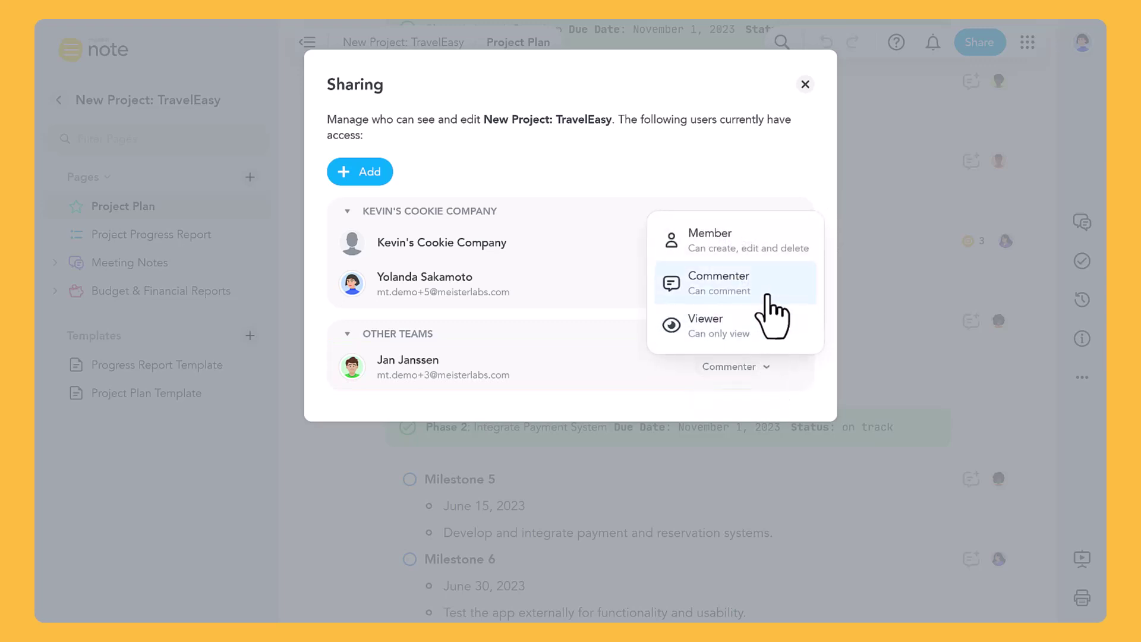
click(766, 288)
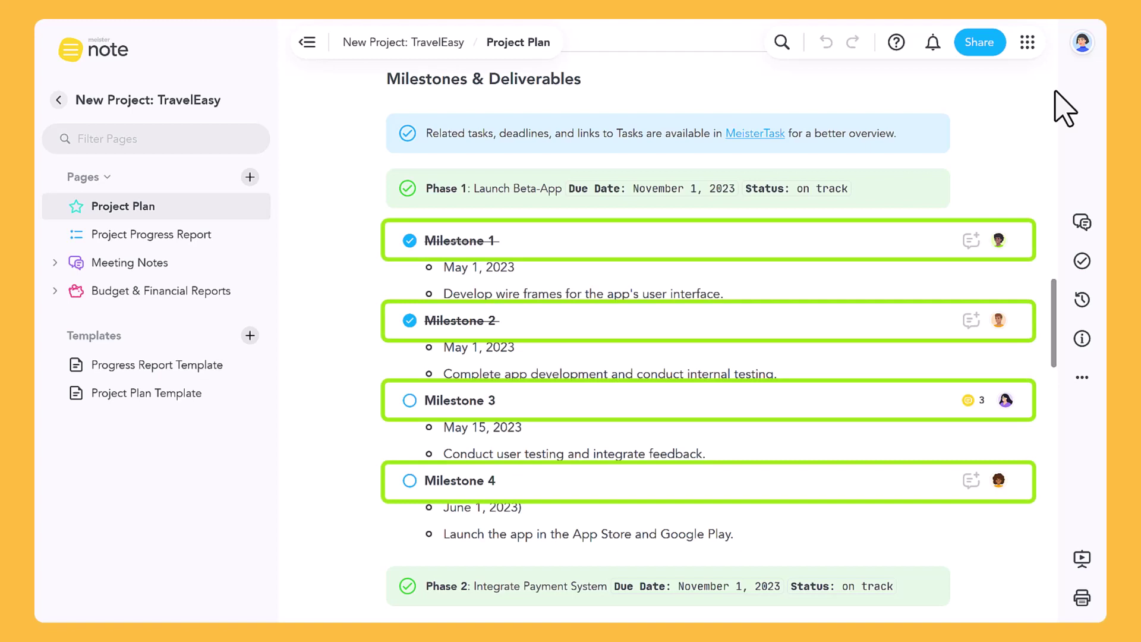
Check Milestone 1's linked task, then switch to the Travel Easy board in MeisterTask via the apps grid.
click(998, 242)
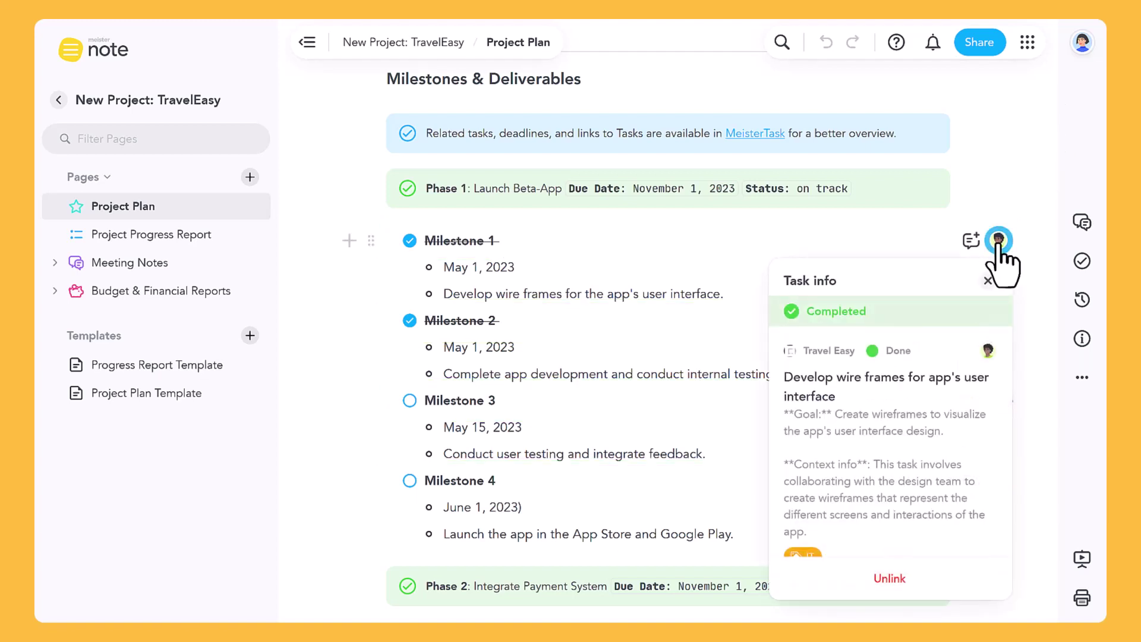
click(999, 242)
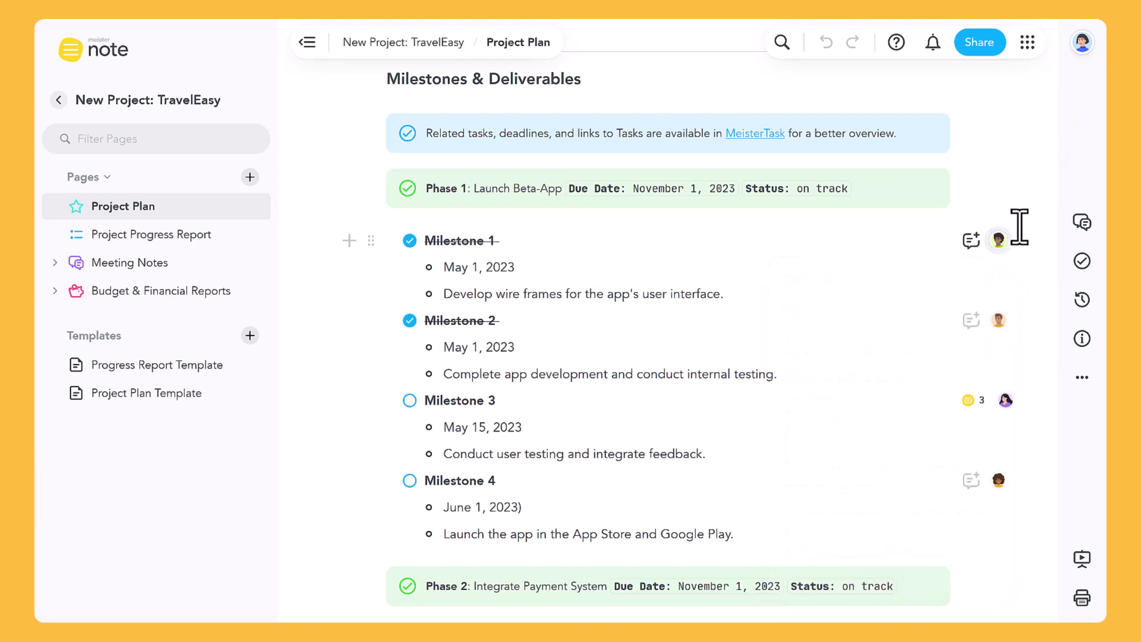
click(1031, 52)
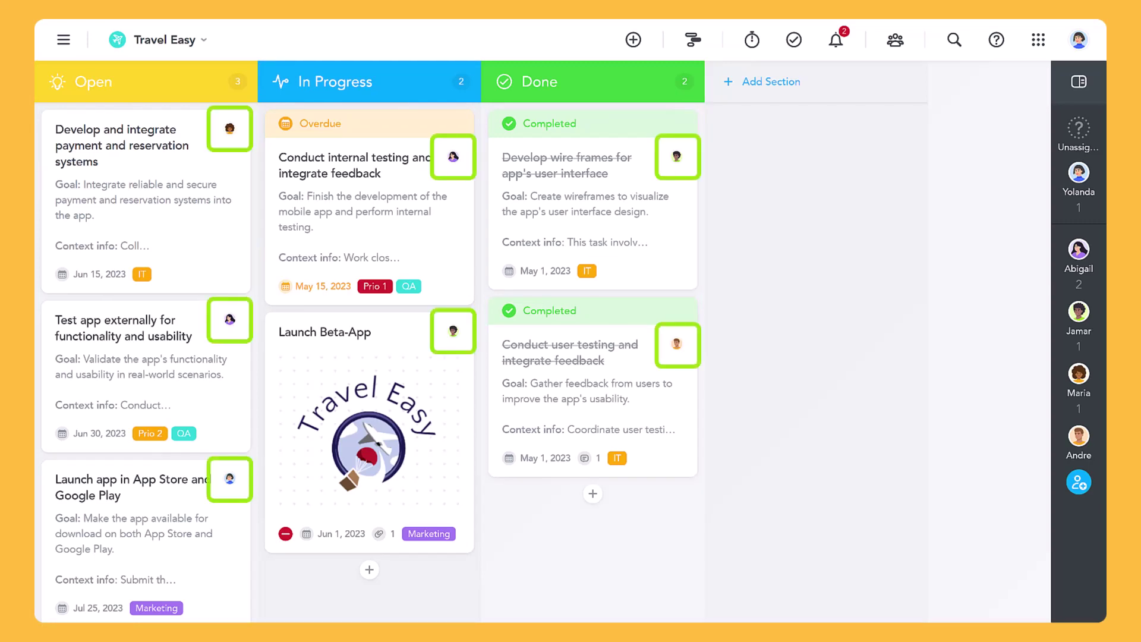
Show and then hide the project timeline above the board.
click(693, 39)
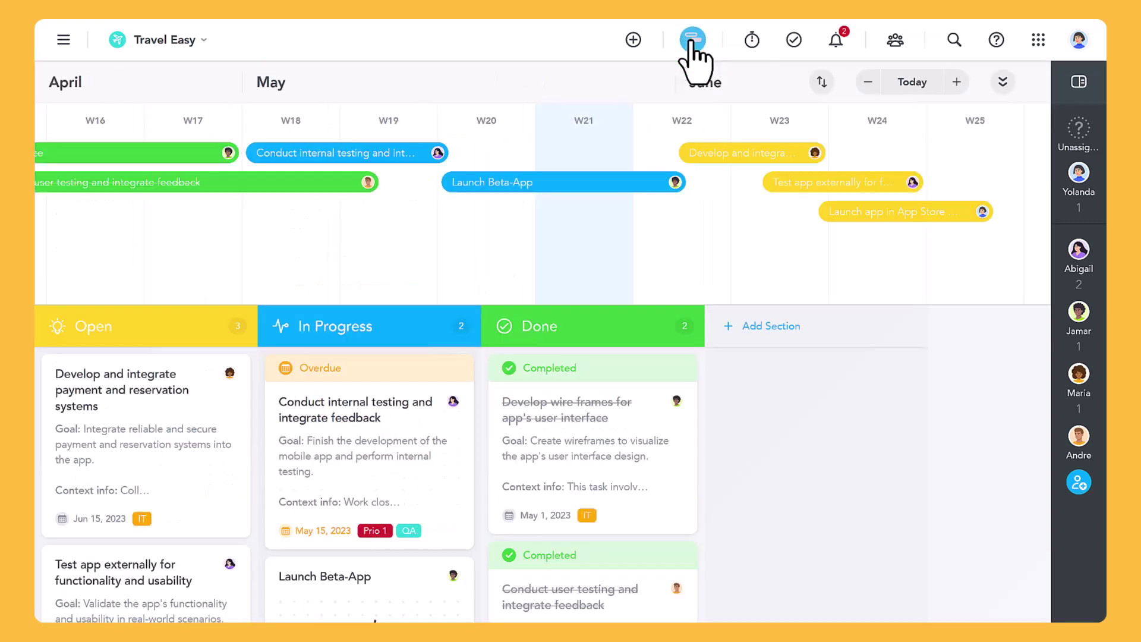
click(692, 39)
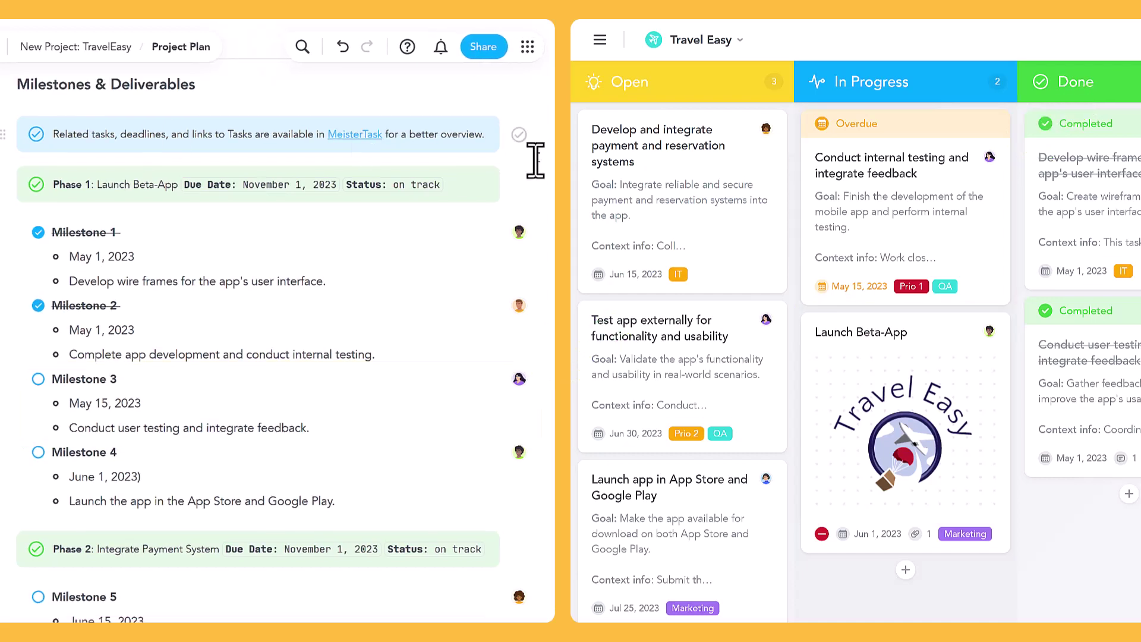
Create a 'Create new report' task linked to Phase 1 in the Travel Easy board's Open section, assigned to a teammate.
click(519, 186)
text(Create)
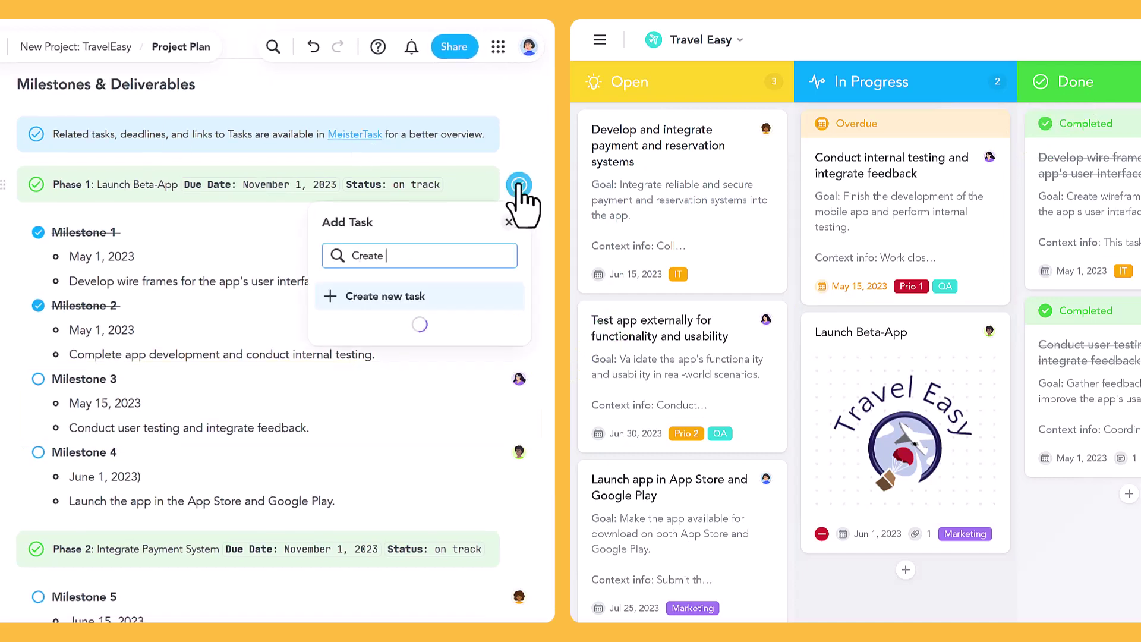
text( new report)
scroll(452, 492, down, 5)
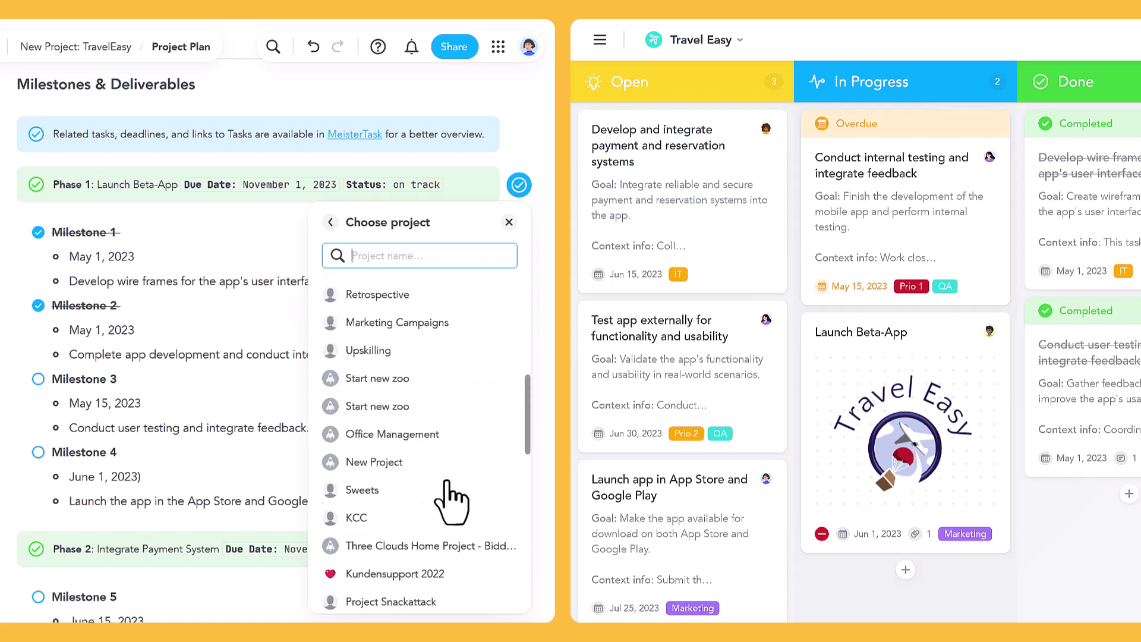
scroll(420, 580, down, 5)
click(396, 590)
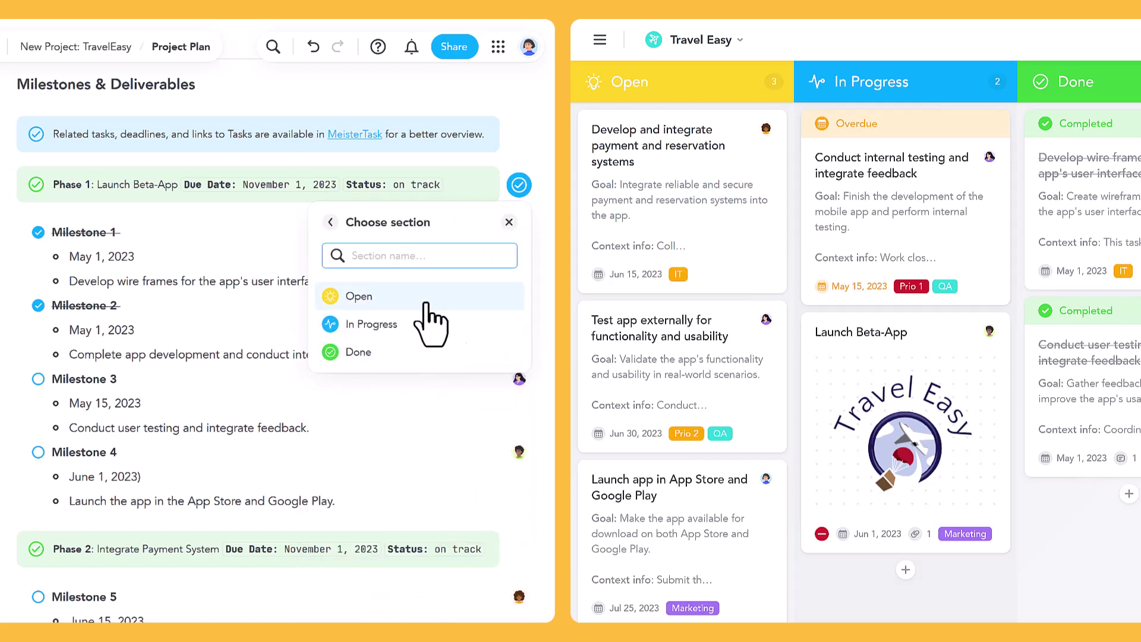
click(426, 300)
click(474, 435)
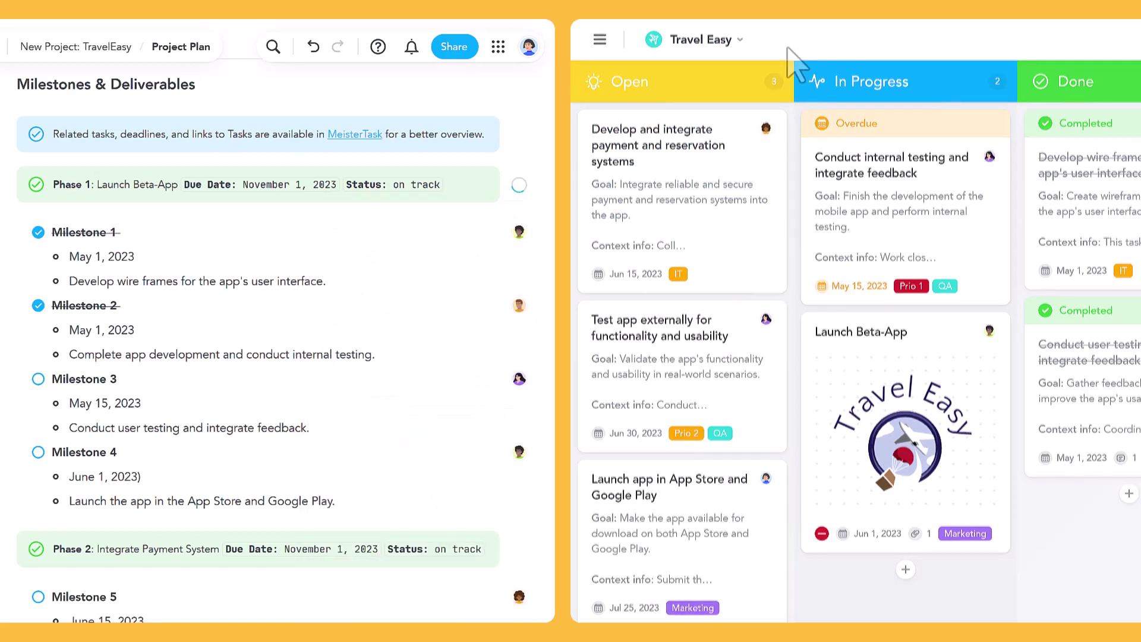
scroll(793, 190, down, 1)
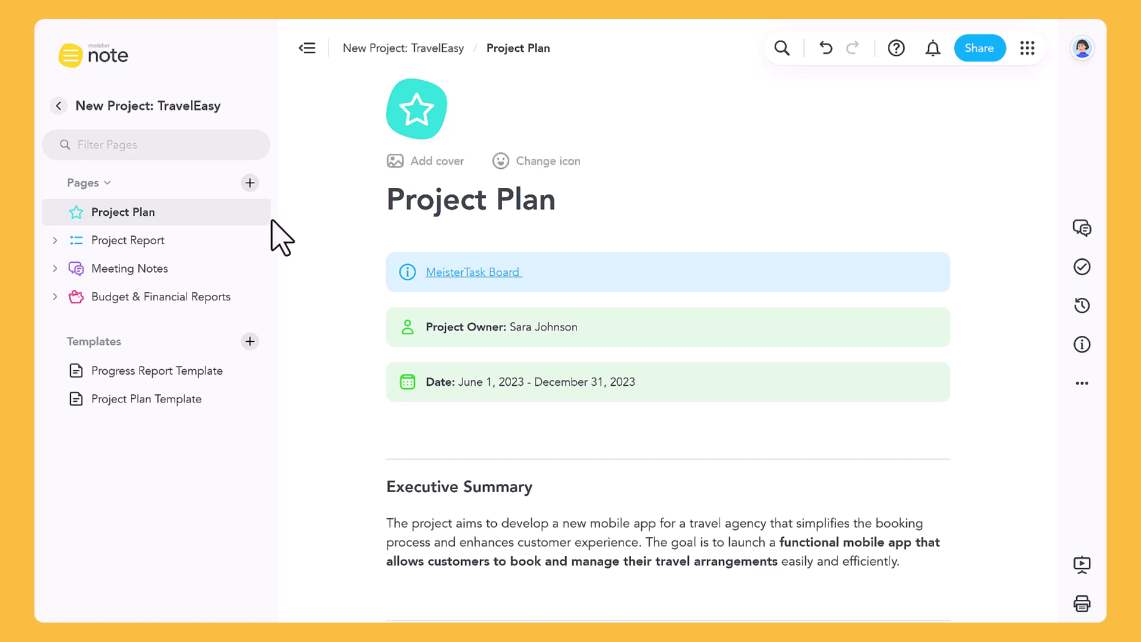
Expand Project Report in the sidebar and open the Q1: Project Report subpage.
mouse_move(152, 240)
click(55, 241)
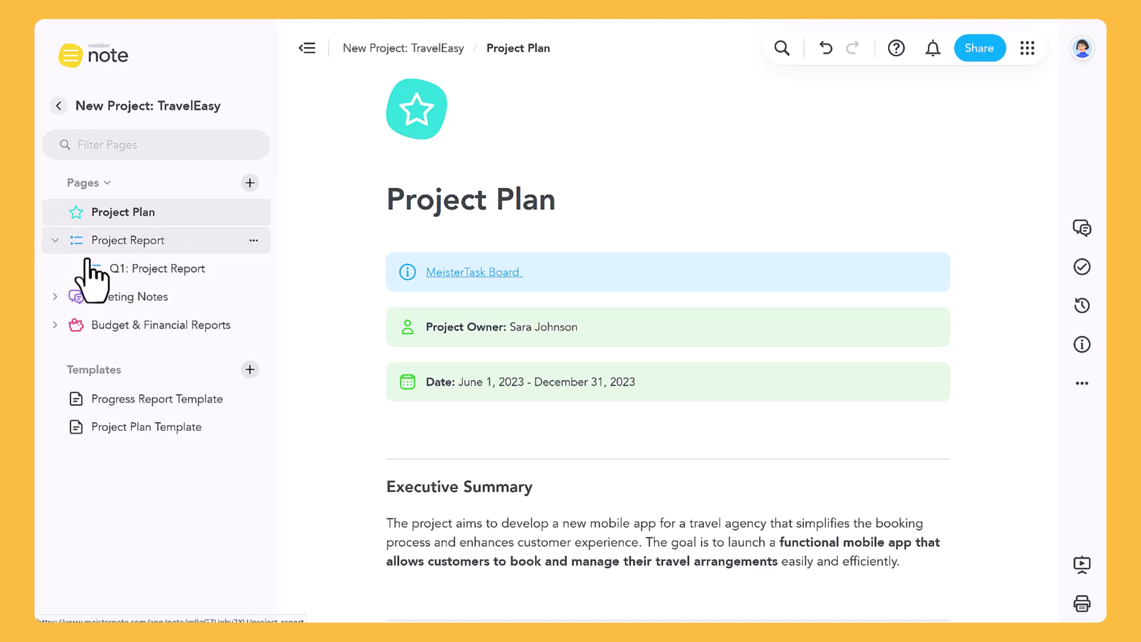
click(195, 283)
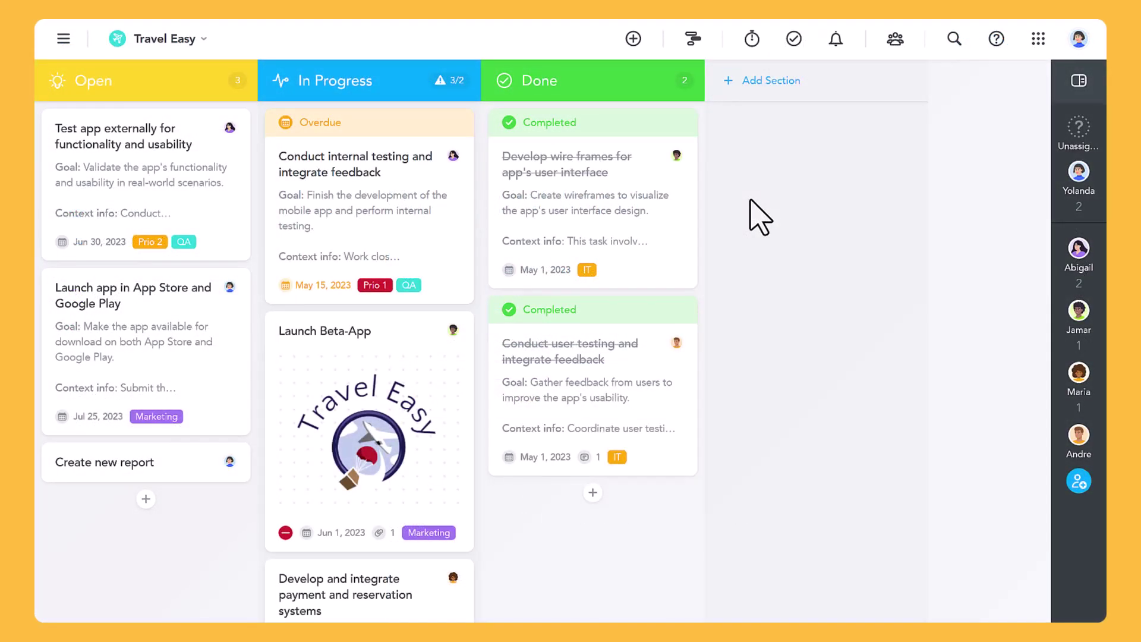
Add a Review section between In Progress and Done and move the internal testing task into it.
click(732, 82)
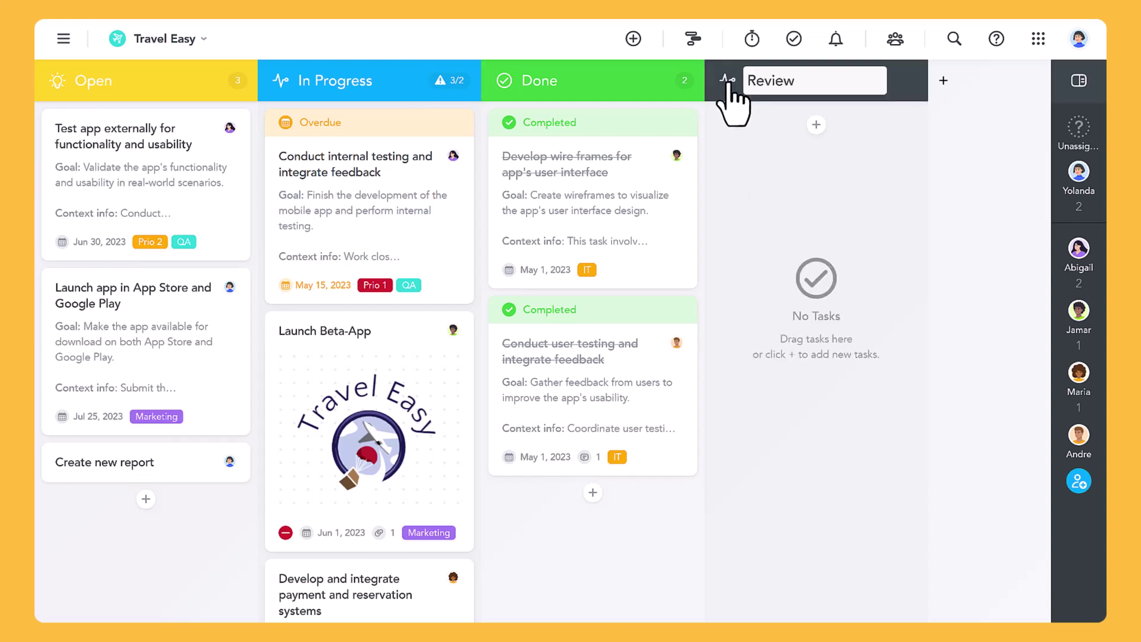
key(Return)
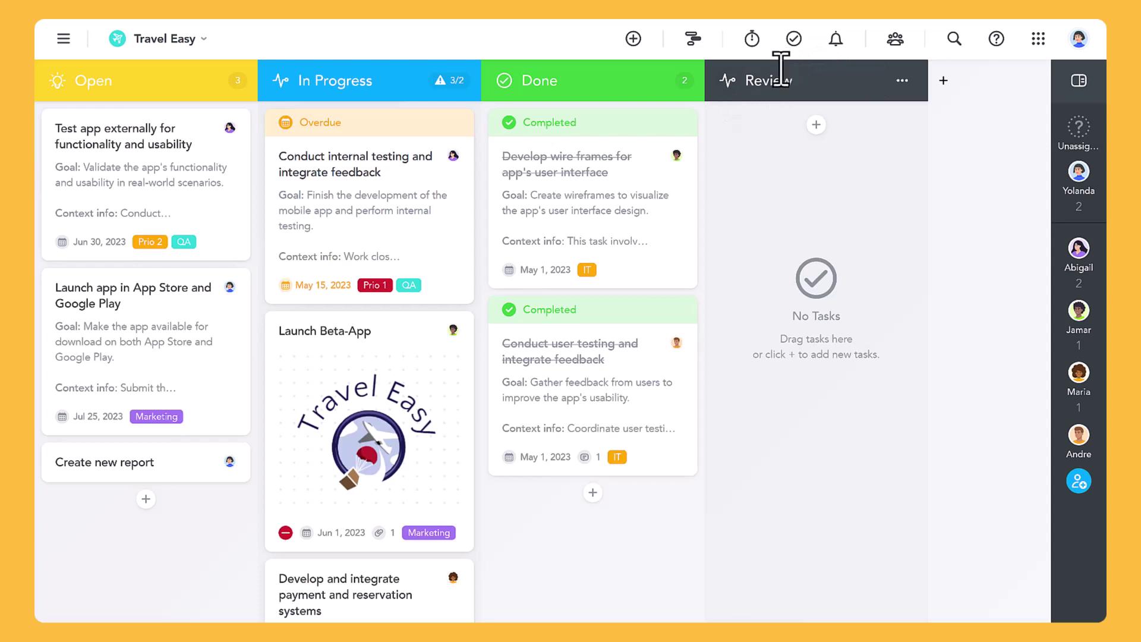
drag(780, 67, 544, 71)
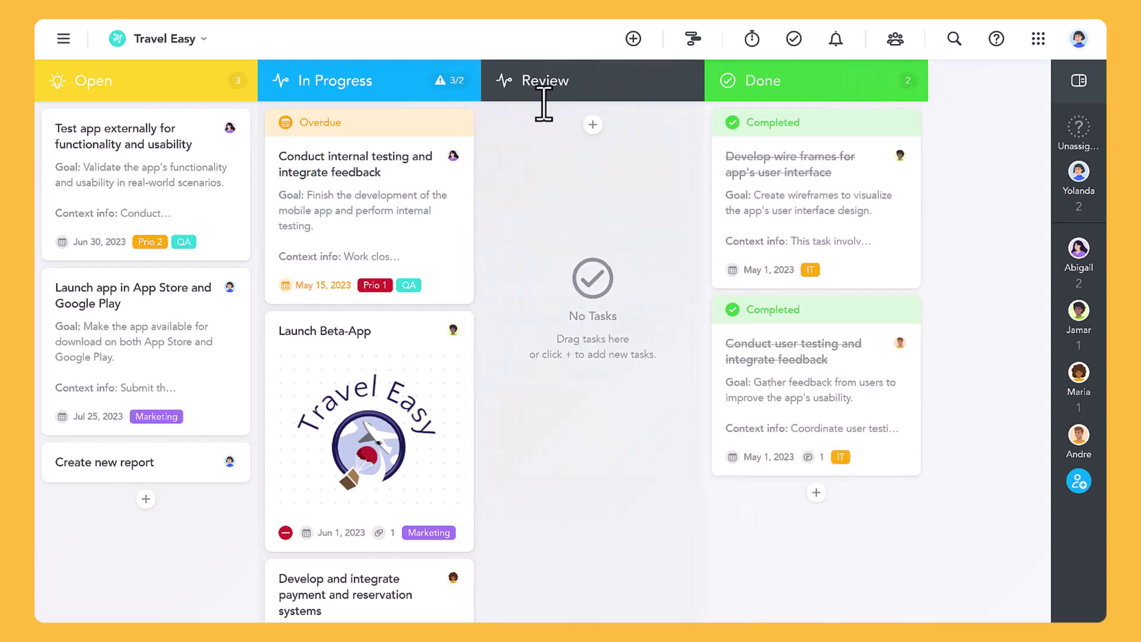
mouse_move(378, 209)
mouse_down()
mouse_move(623, 335)
mouse_move(621, 362)
mouse_up()
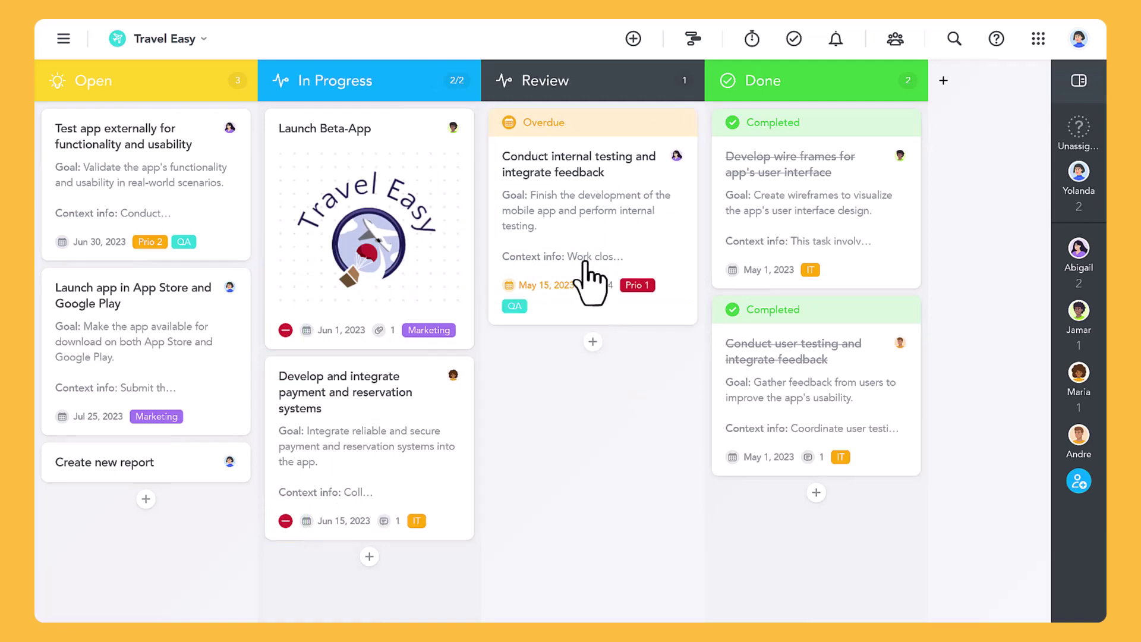
Comment on the Conduct internal testing task mentioning a teammate, asking for help so it doesn't block other tasks.
click(586, 259)
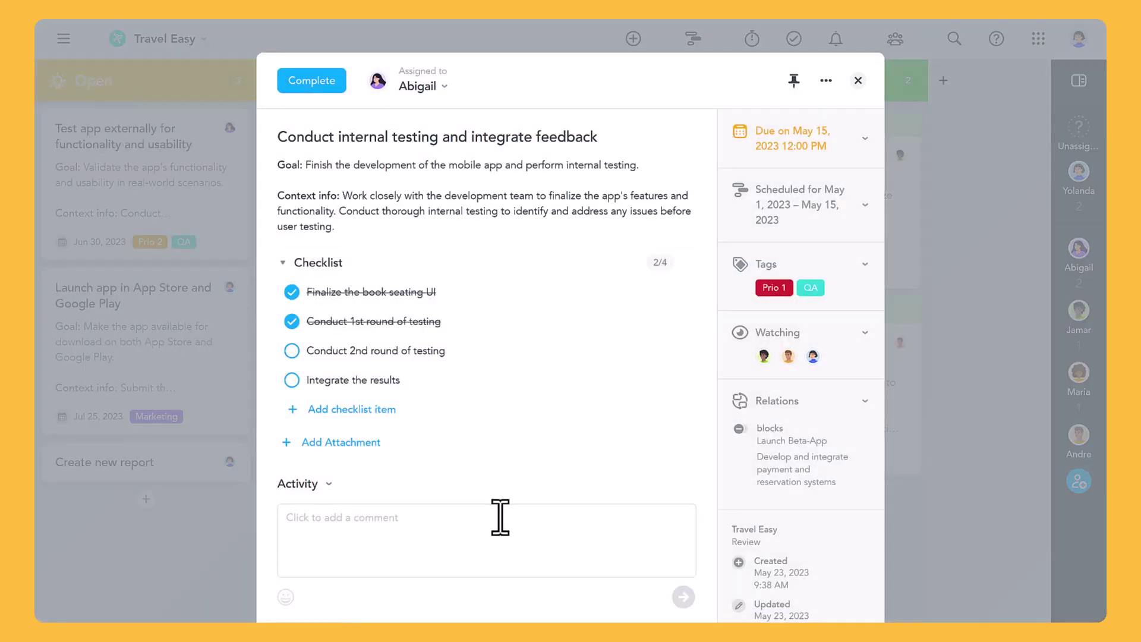
text(@Andre)
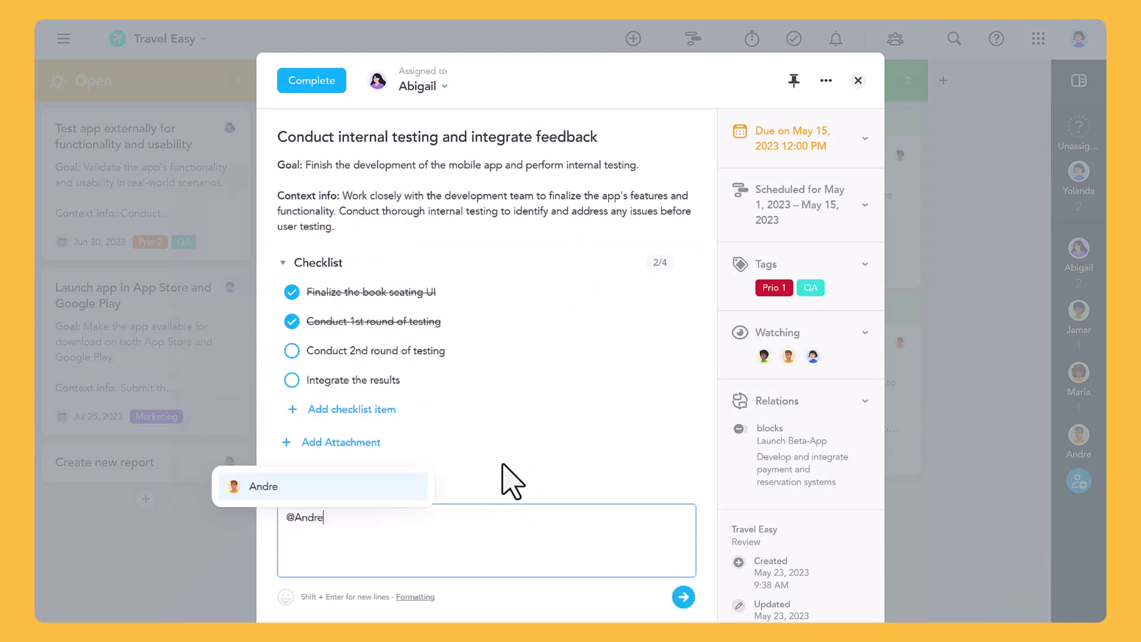
key(Return)
text(Please help Abigail get this done asap, so it doesn)
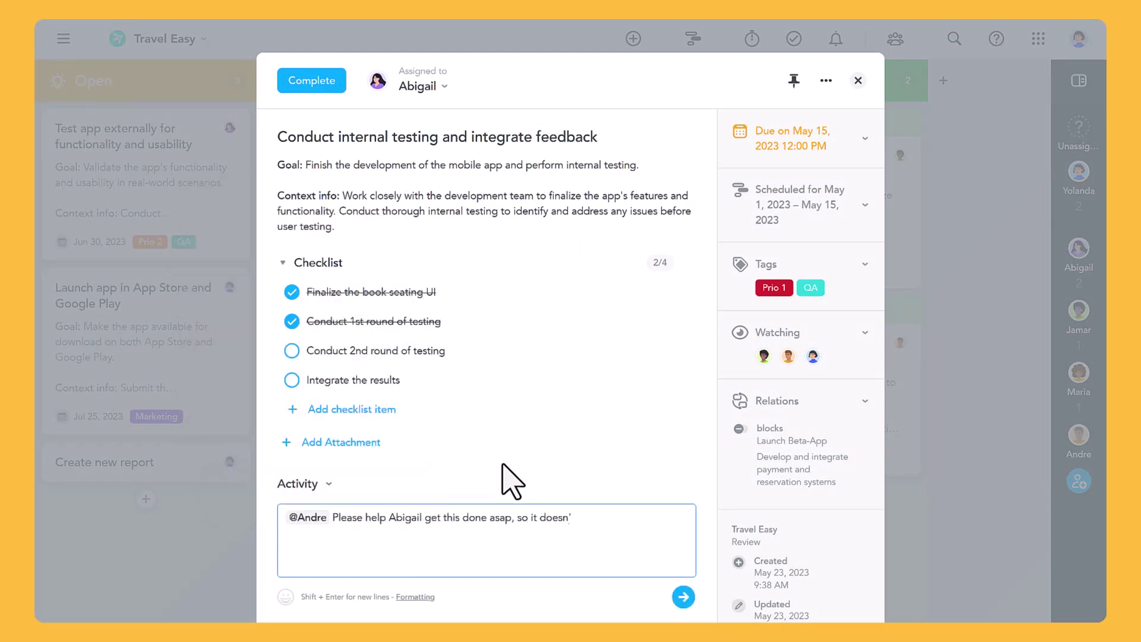
text(s. Thank you!)
click(682, 597)
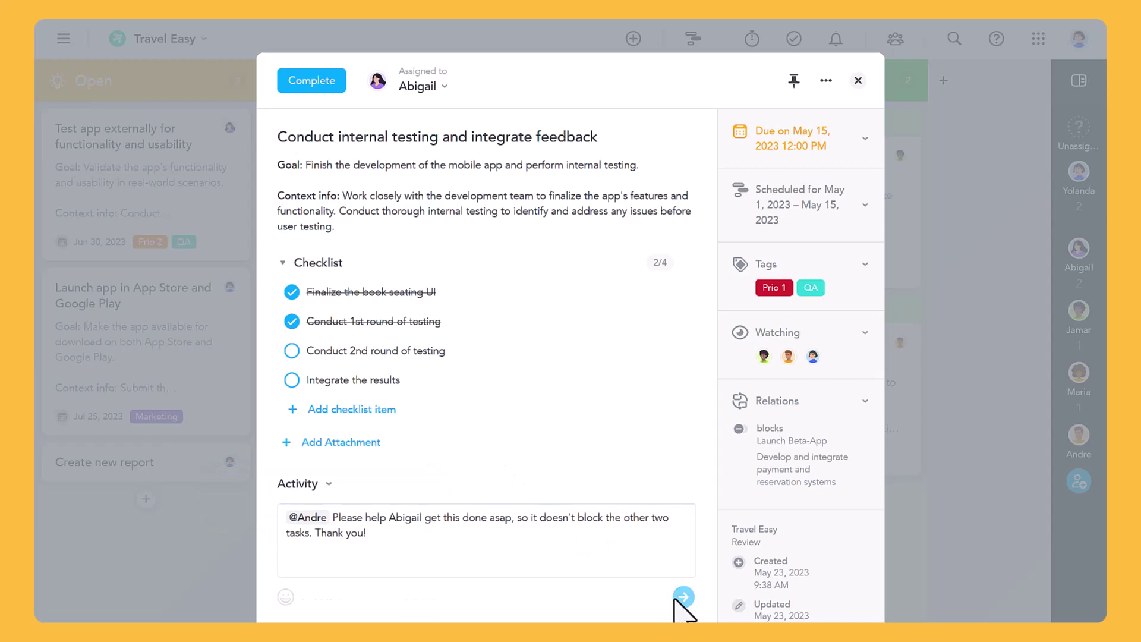
scroll(711, 499, down, 3)
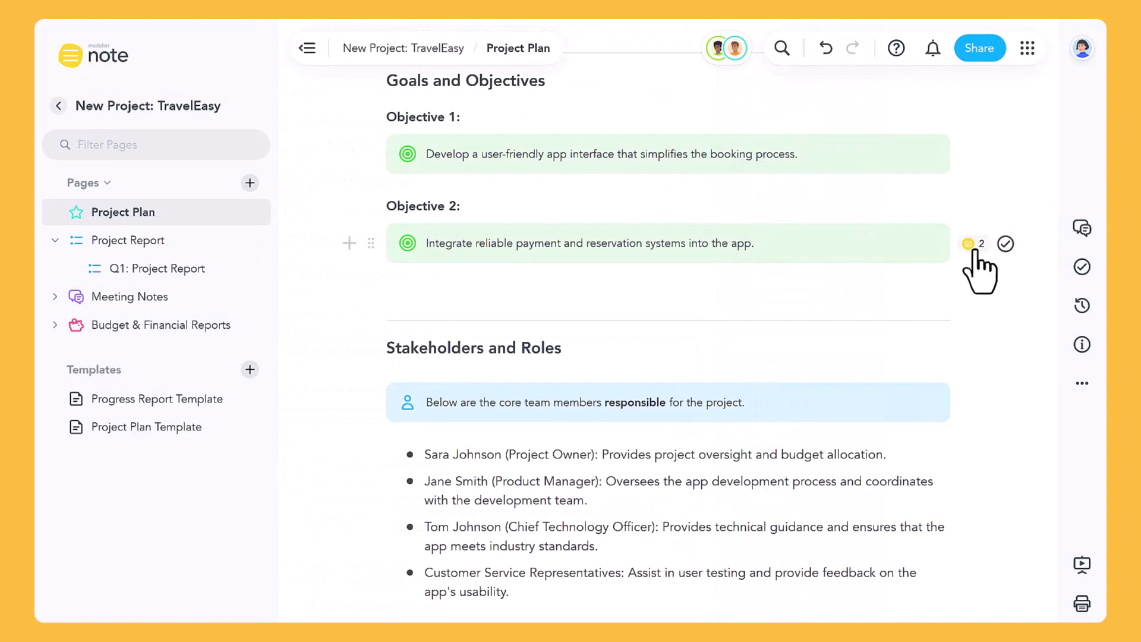
Copy 'and secure' from Objective 2's discussion and paste it before 'payment'.
click(974, 245)
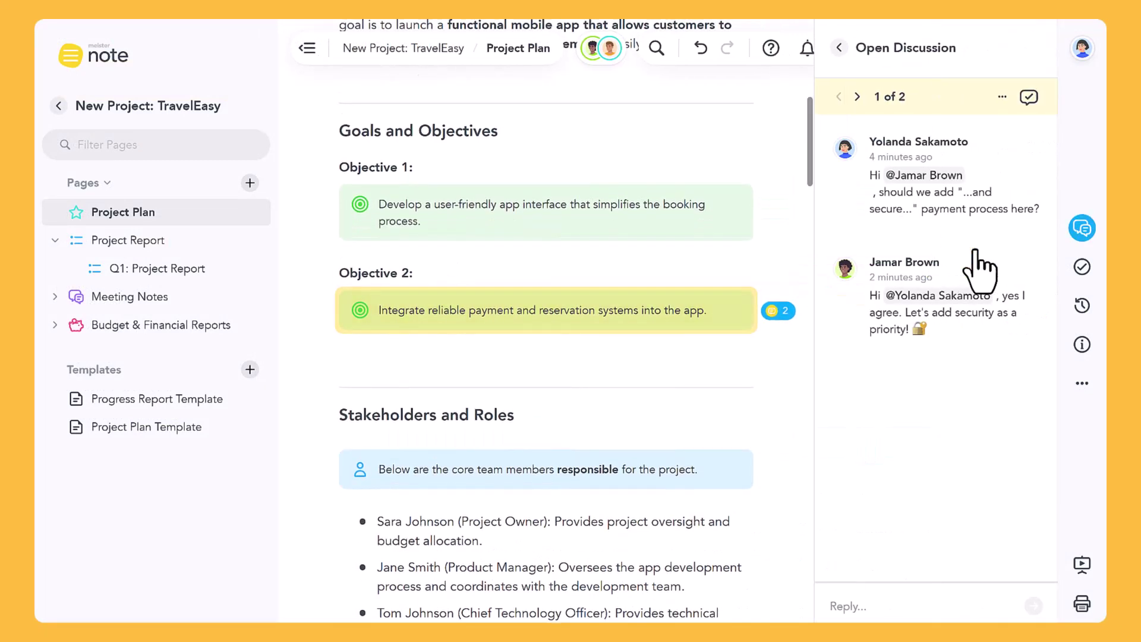
drag(973, 196, 902, 219)
key(ctrl+c)
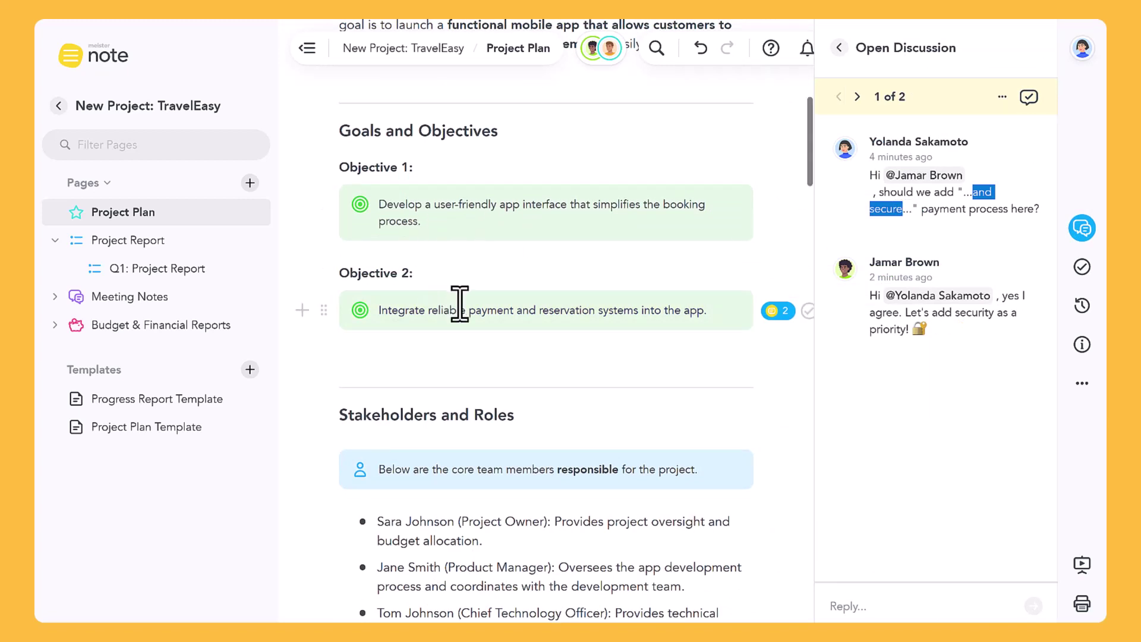
click(468, 312)
key(ctrl+v)
Fix the merged word to 'secure payment' and make 'secure' bold.
right_click(509, 311)
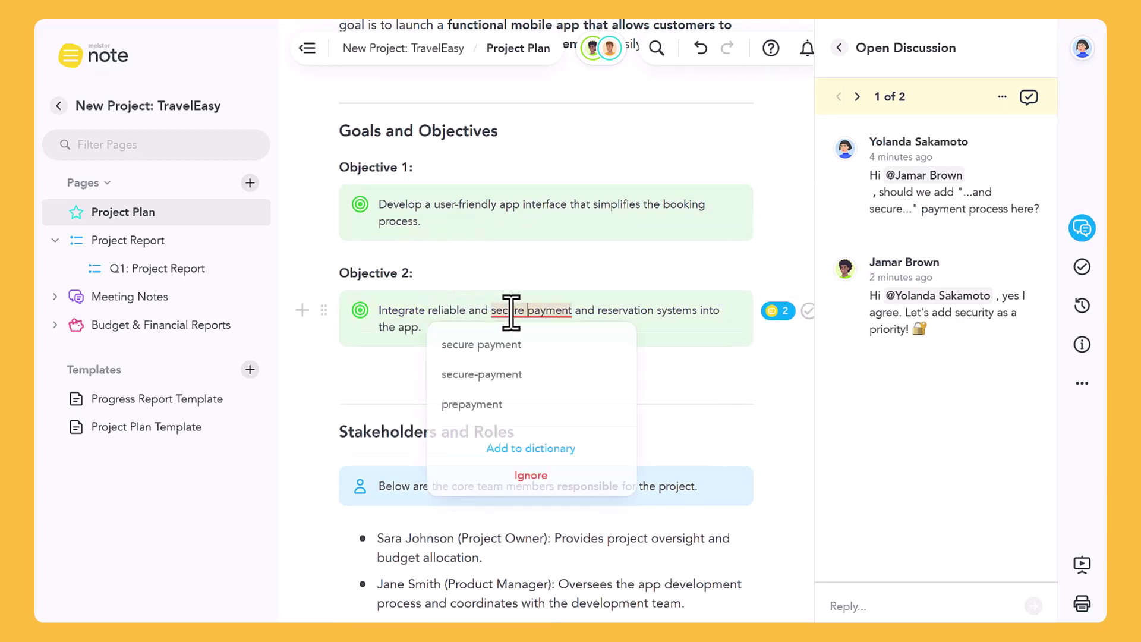
click(437, 342)
click(384, 339)
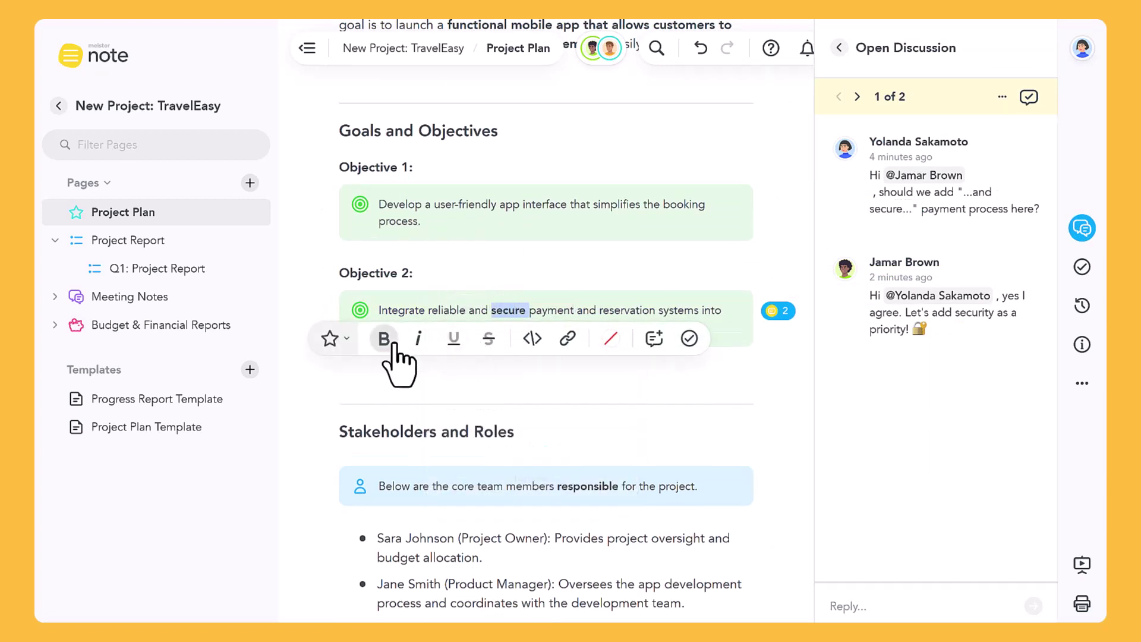
click(604, 300)
click(905, 593)
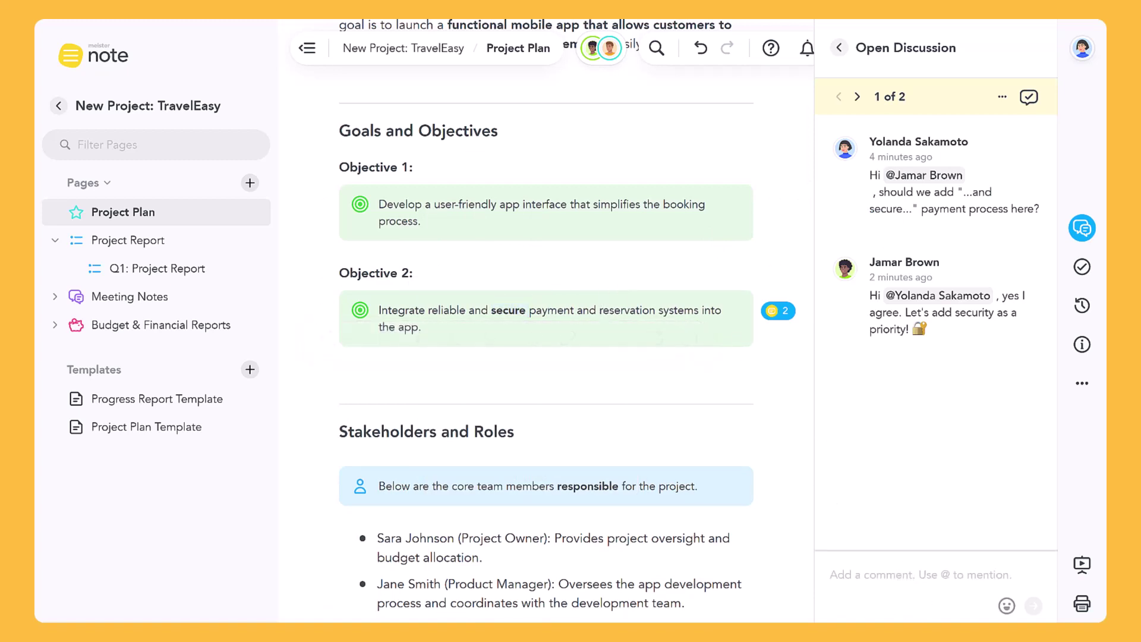
text(@)
key(Down)
key(Return)
key(super+period)
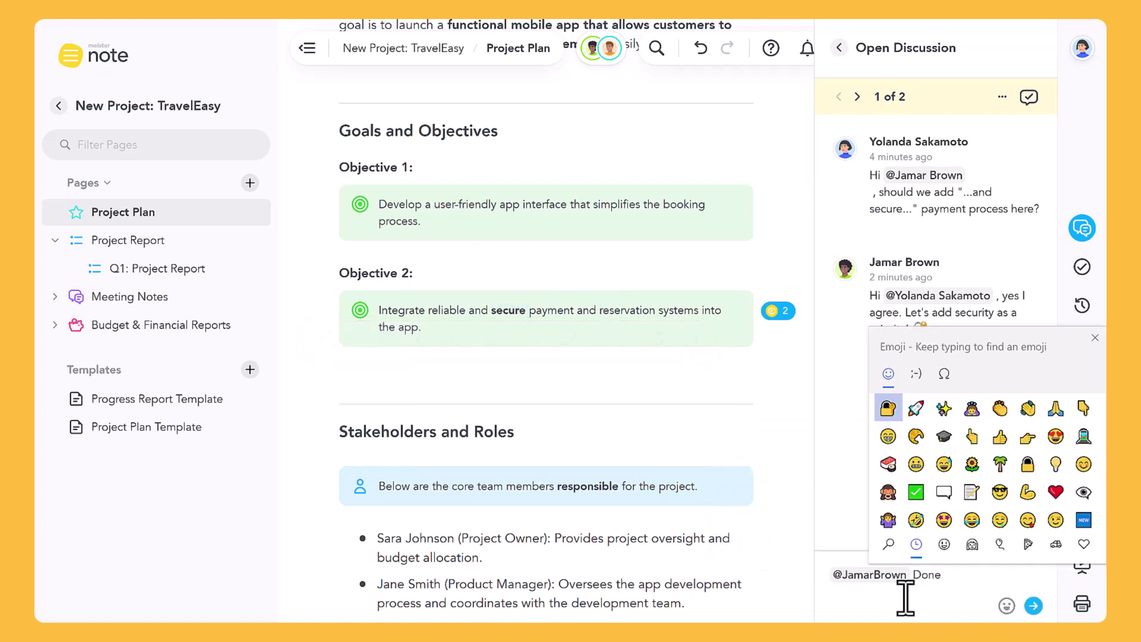
click(915, 408)
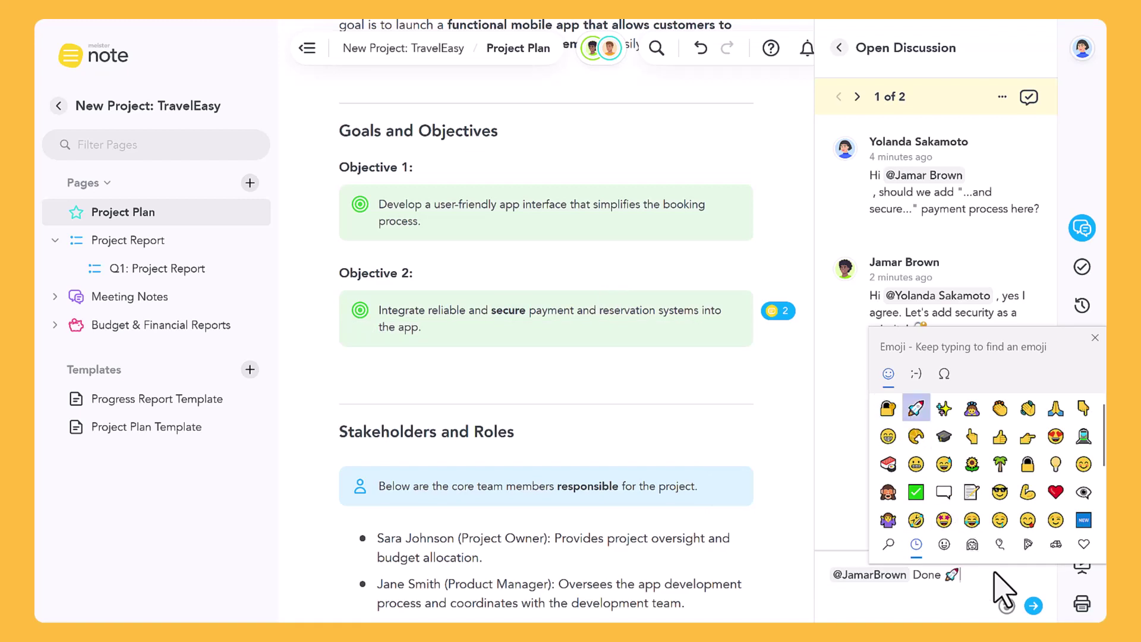
click(1033, 604)
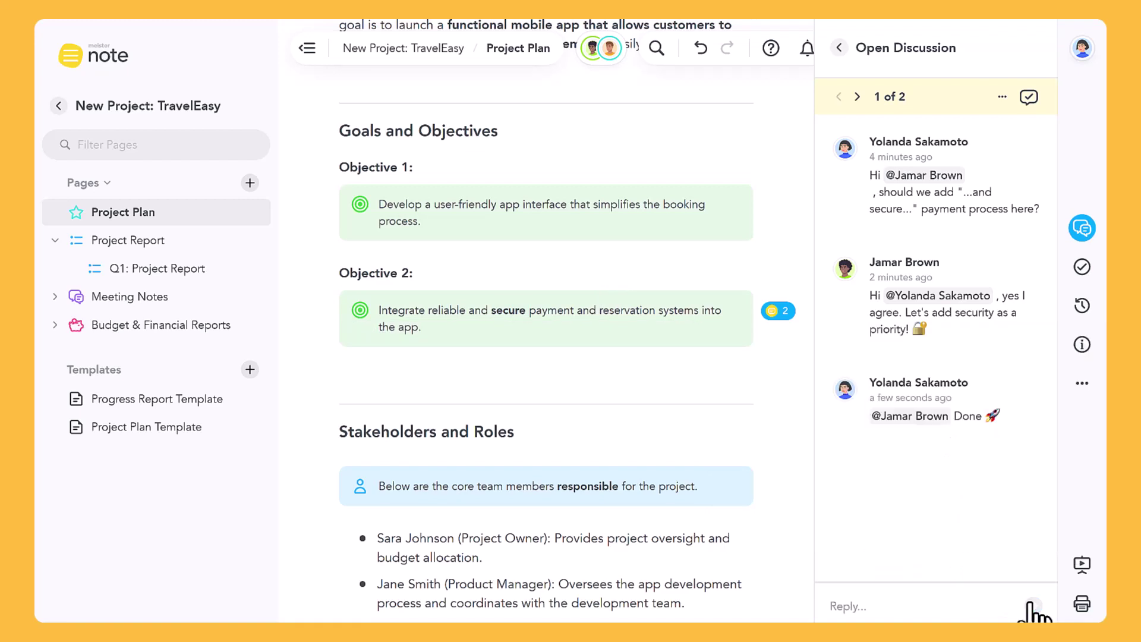
Resolve the Objective 2 discussion and close the discussions panel.
click(1029, 96)
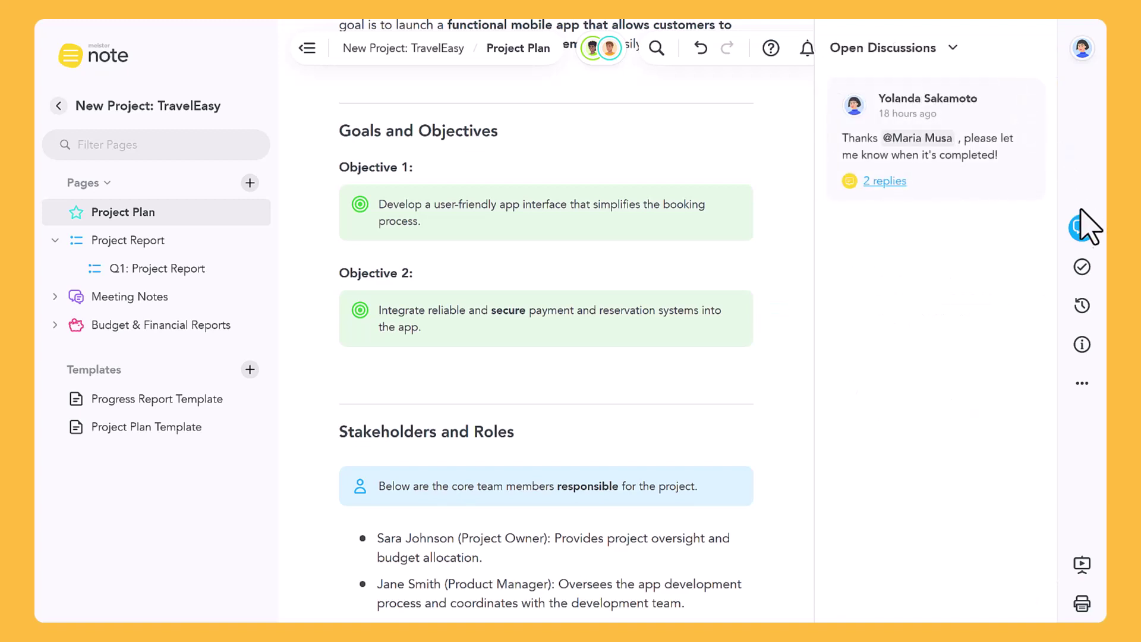
click(1082, 229)
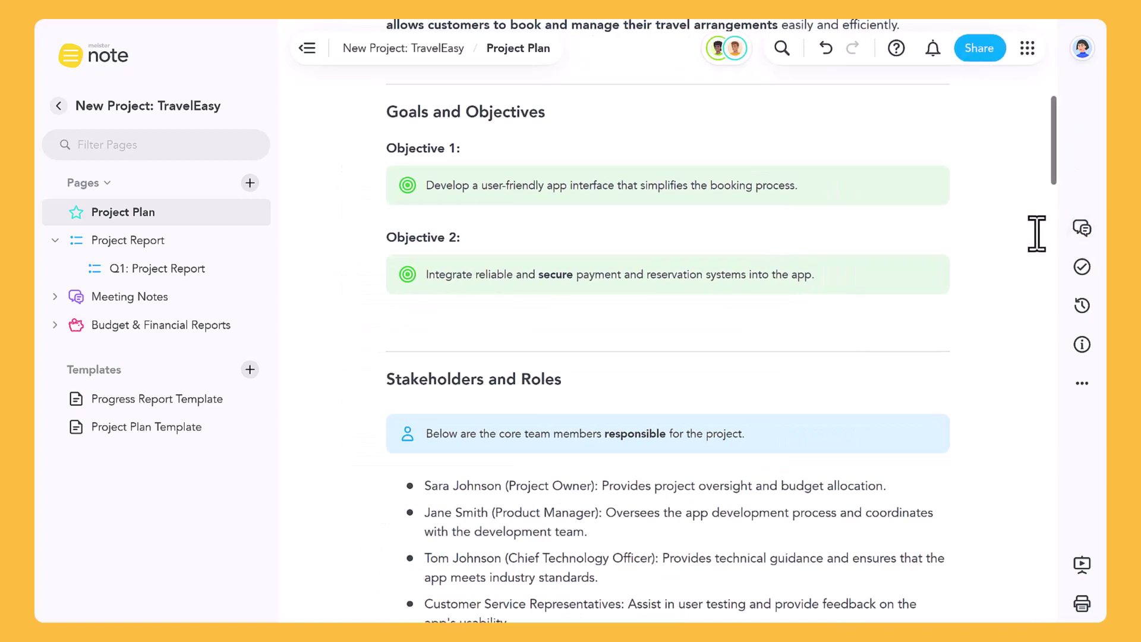